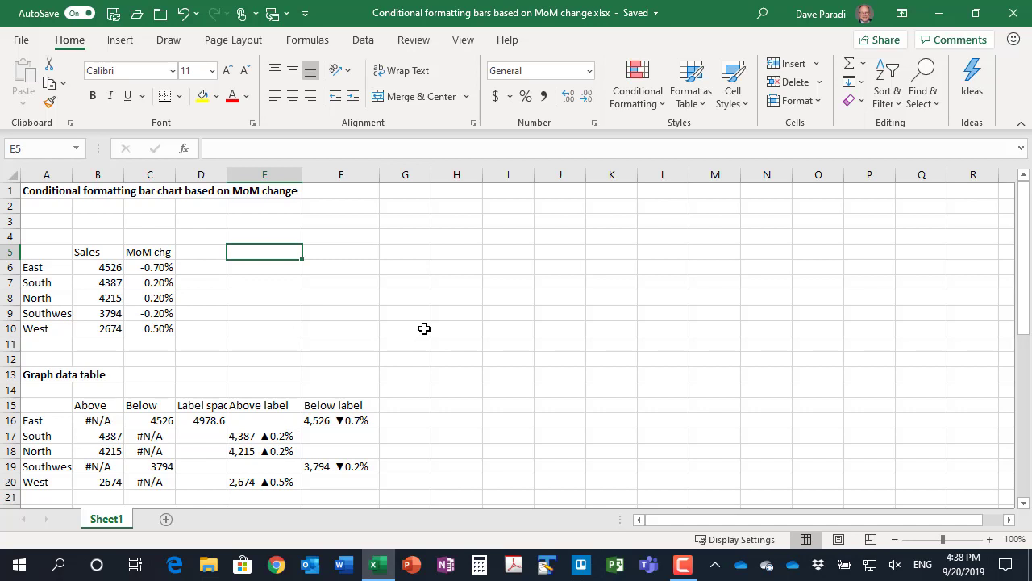
Review the Above, Below, Label spacer and label formulas in row 16 of the graph table.
scroll(379, 291, down, 3)
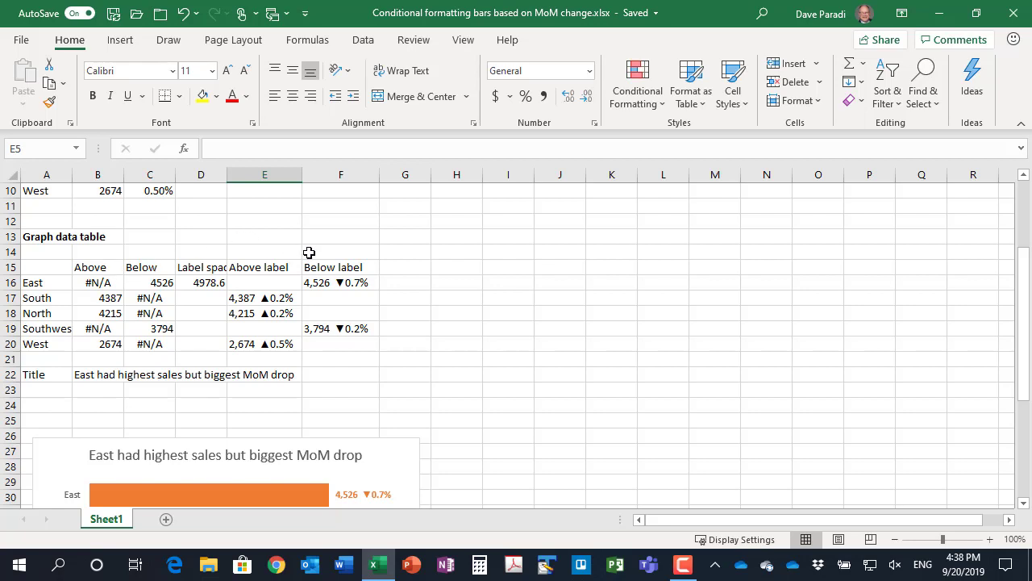
click(93, 284)
scroll(93, 284, up, 2)
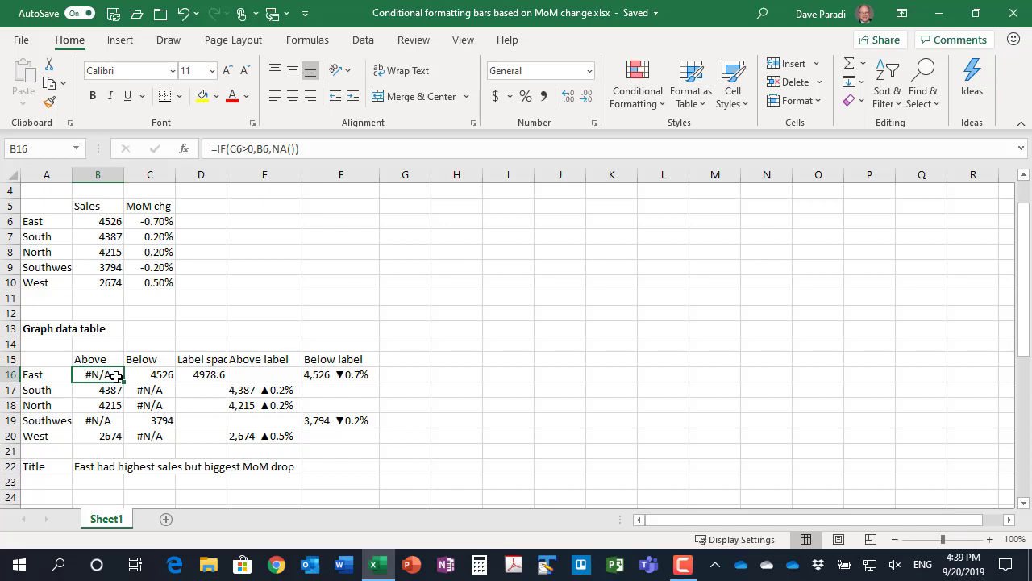
click(161, 375)
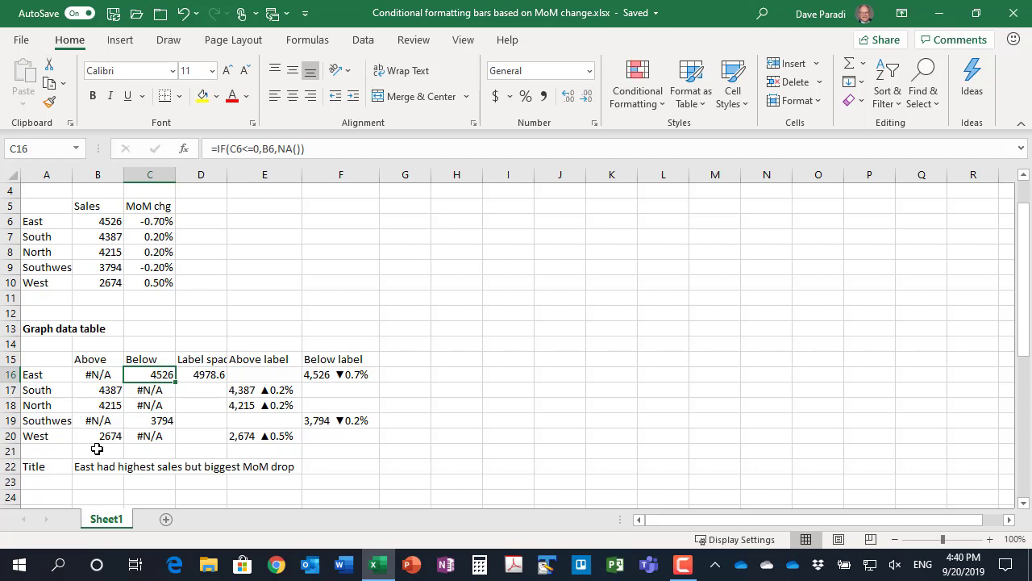
click(198, 360)
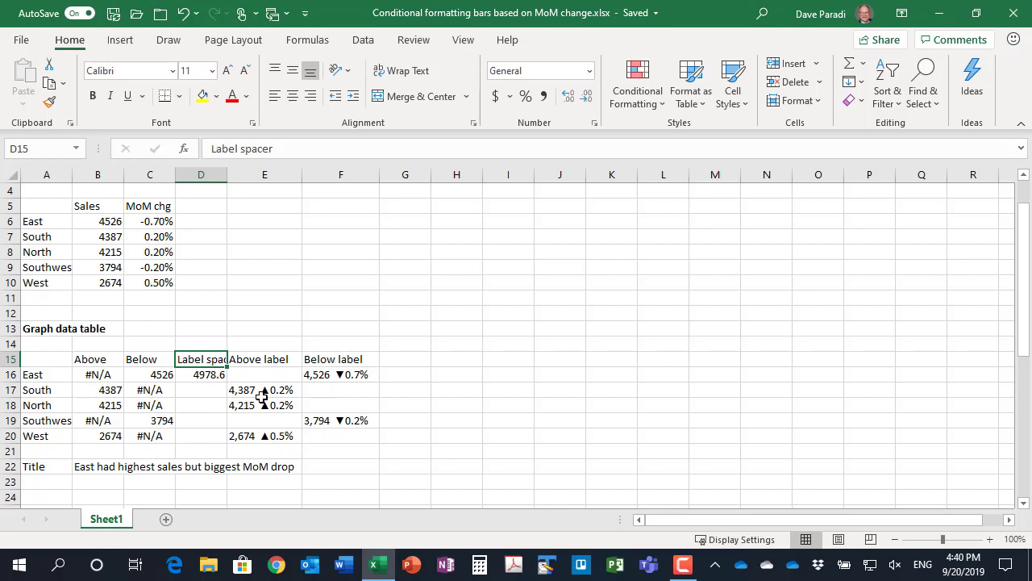
click(202, 376)
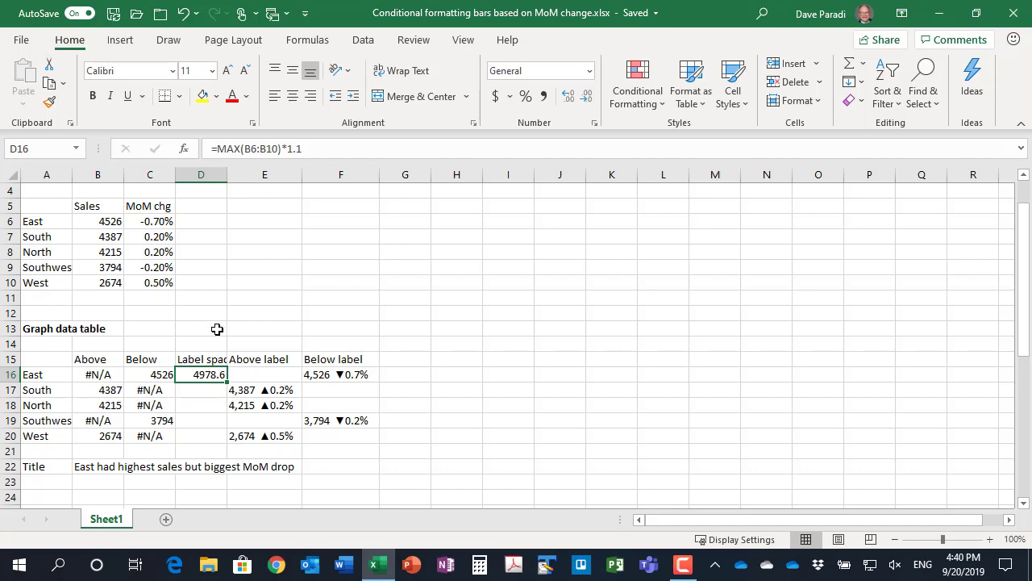
click(279, 374)
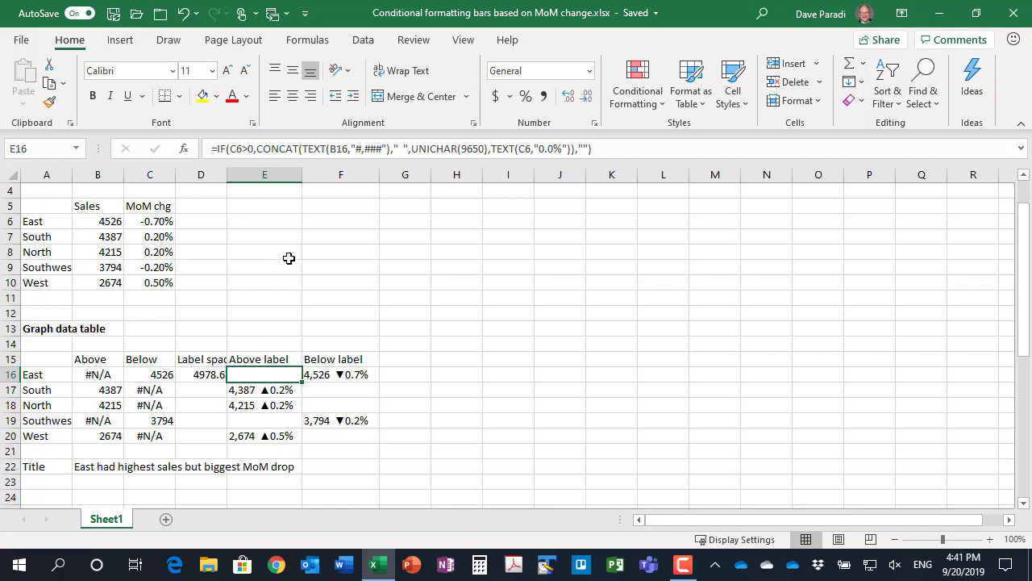
click(270, 391)
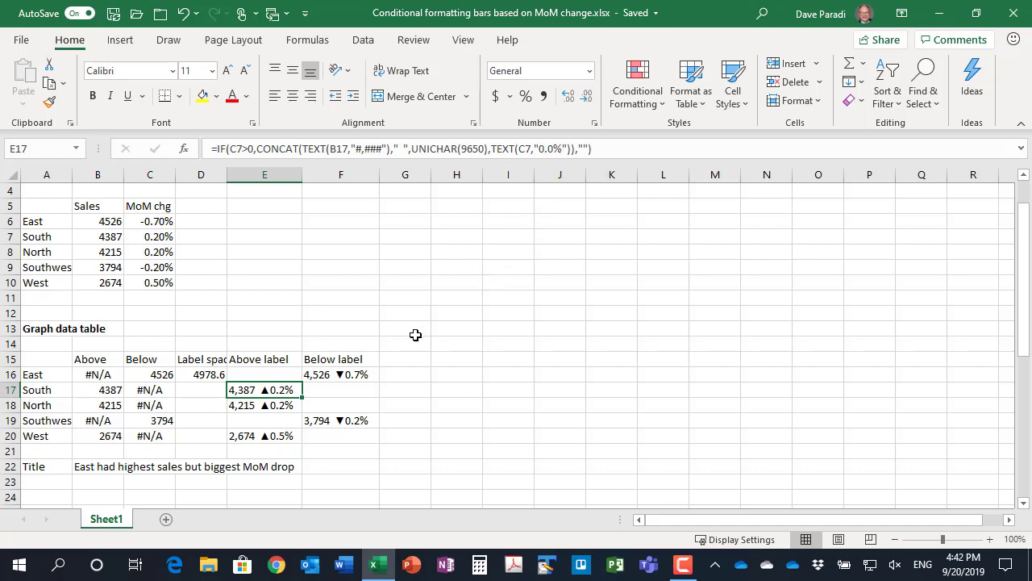
click(343, 376)
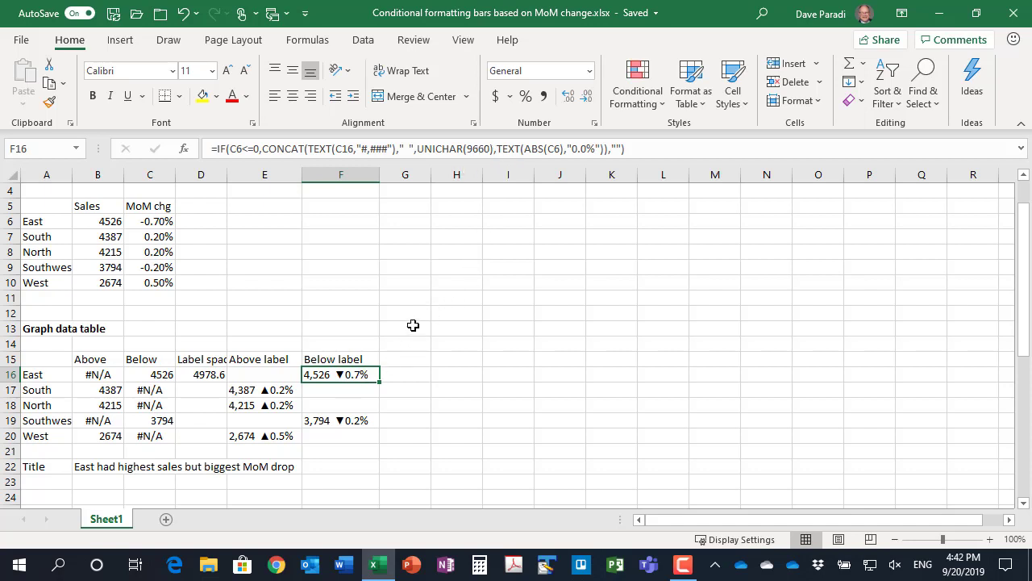
Insert a 2-D clustered bar chart of A15:D20 and move it right of the table.
drag(42, 355, 185, 437)
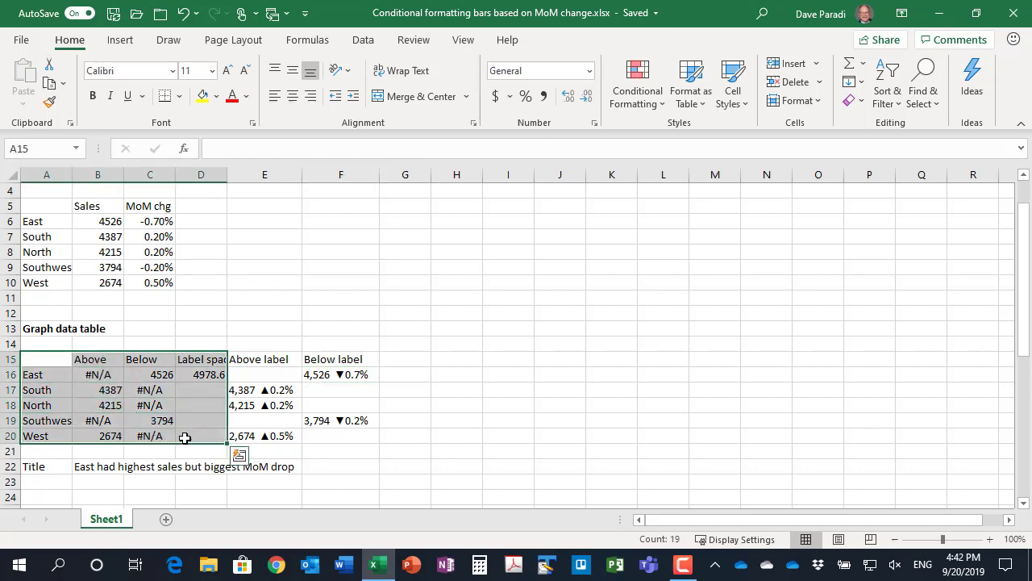
click(120, 40)
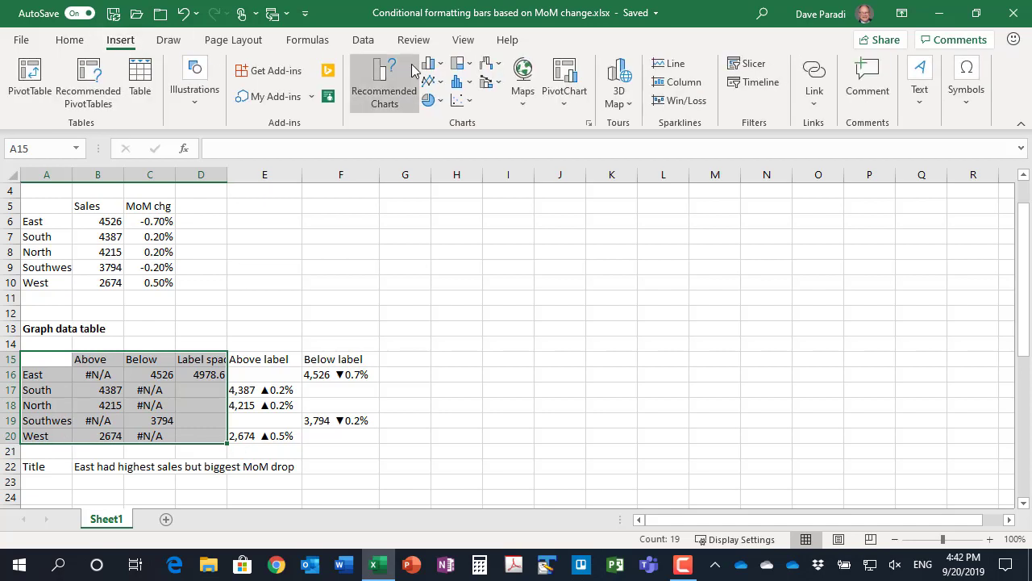
click(433, 64)
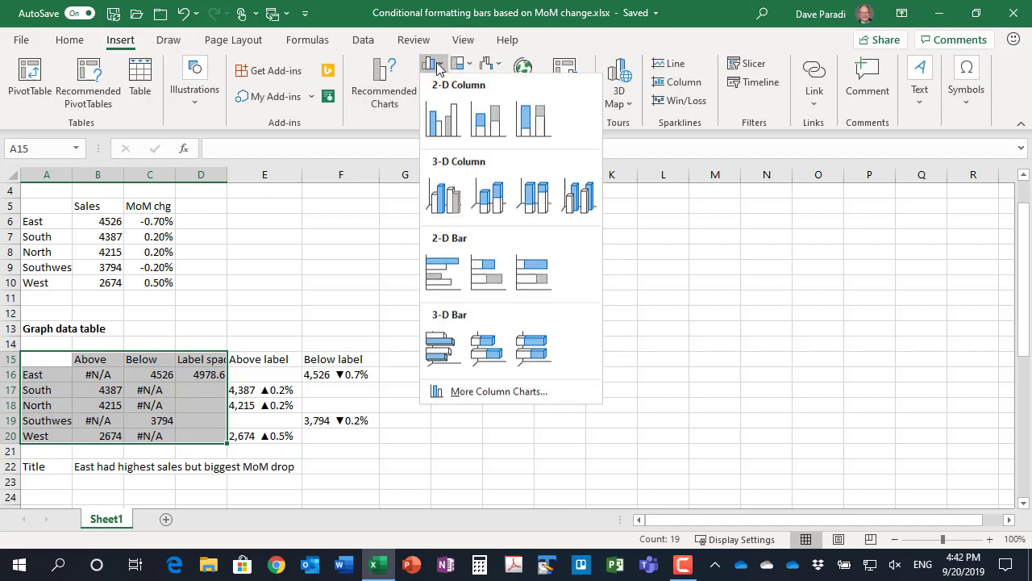
click(443, 272)
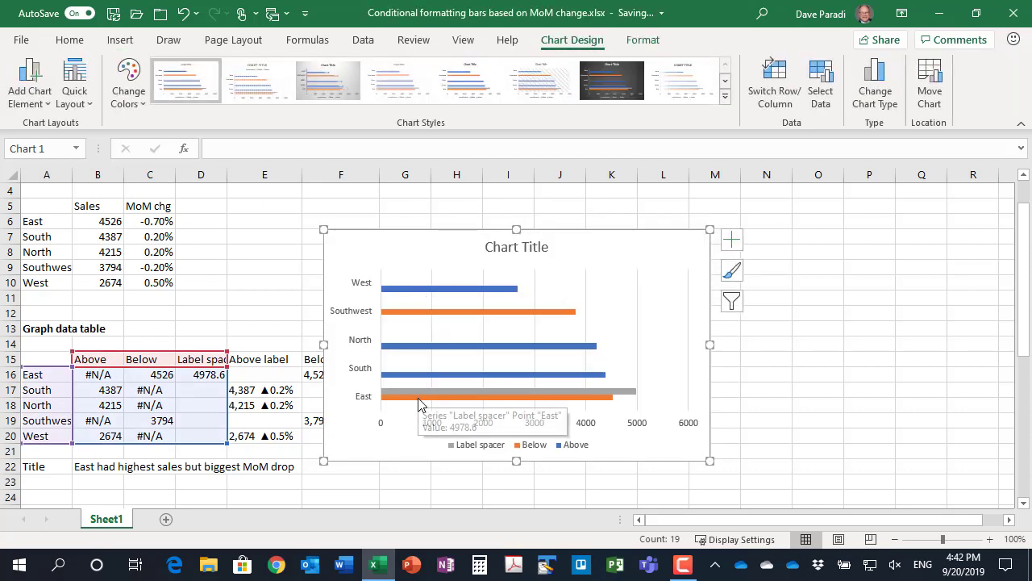
mouse_move(417, 392)
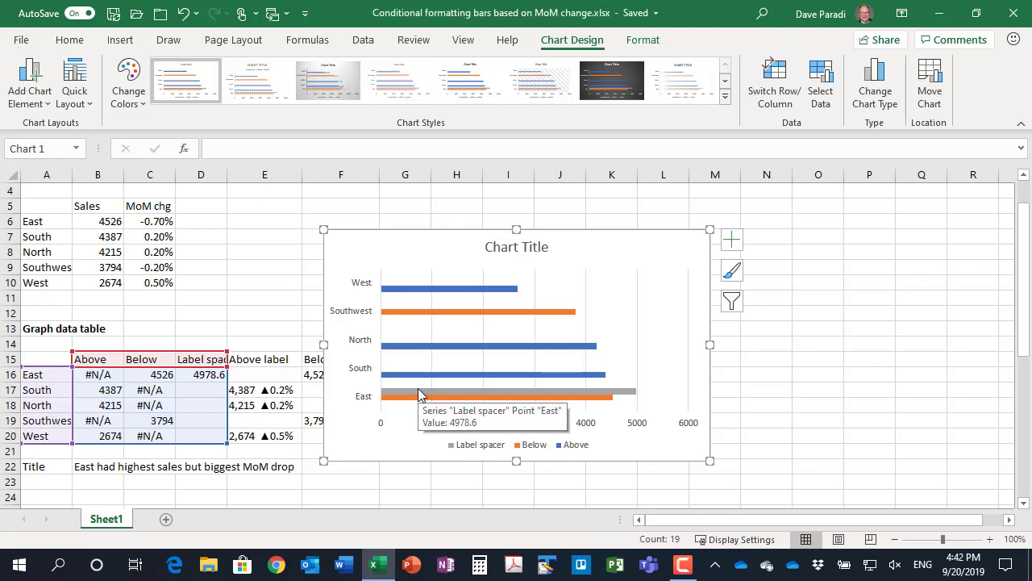
drag(386, 244, 463, 230)
click(442, 278)
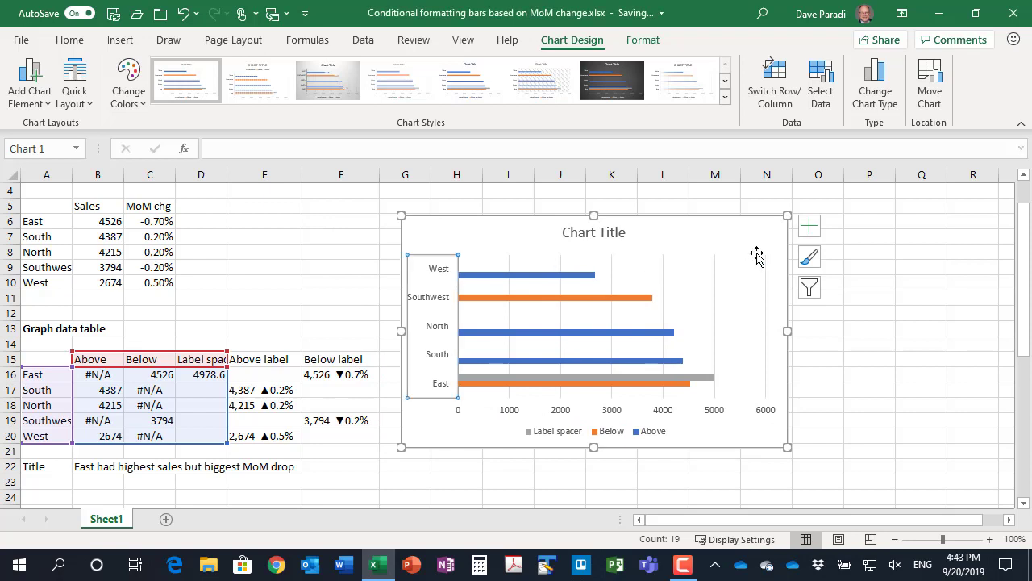
click(809, 229)
Set the region axis to categories in reverse order so East is on top.
click(809, 229)
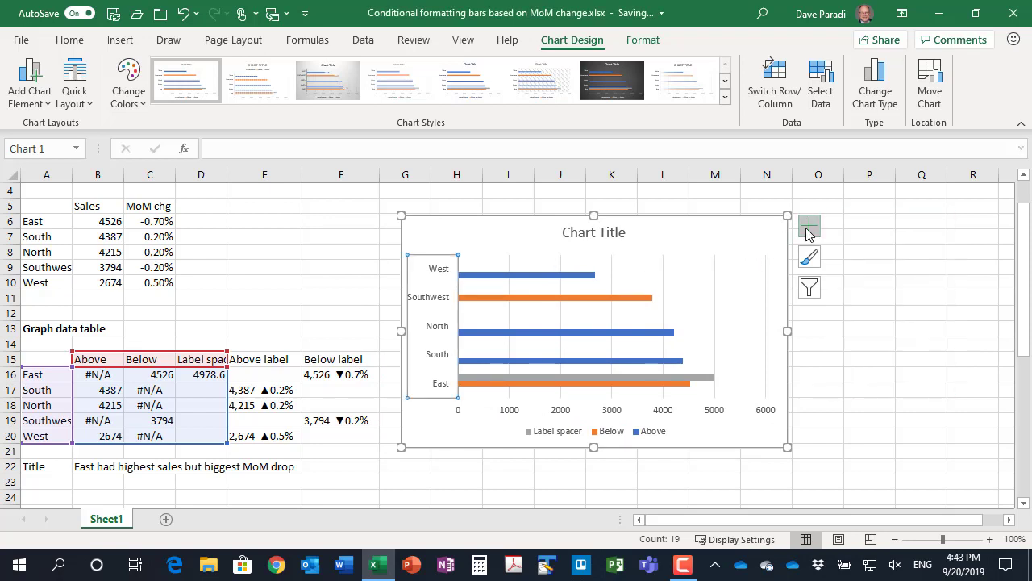
double_click(430, 322)
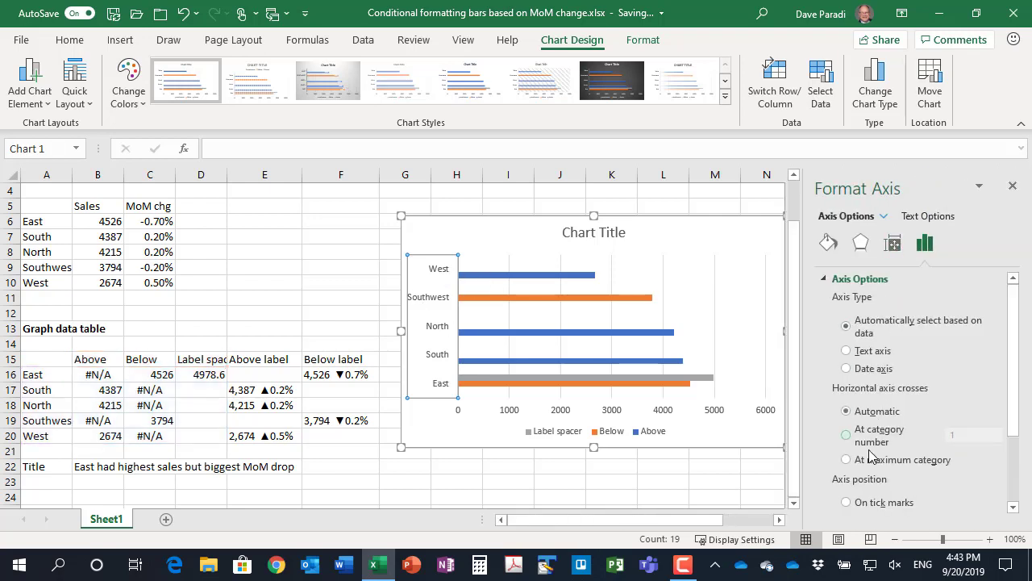
scroll(860, 484, down, 2)
click(857, 444)
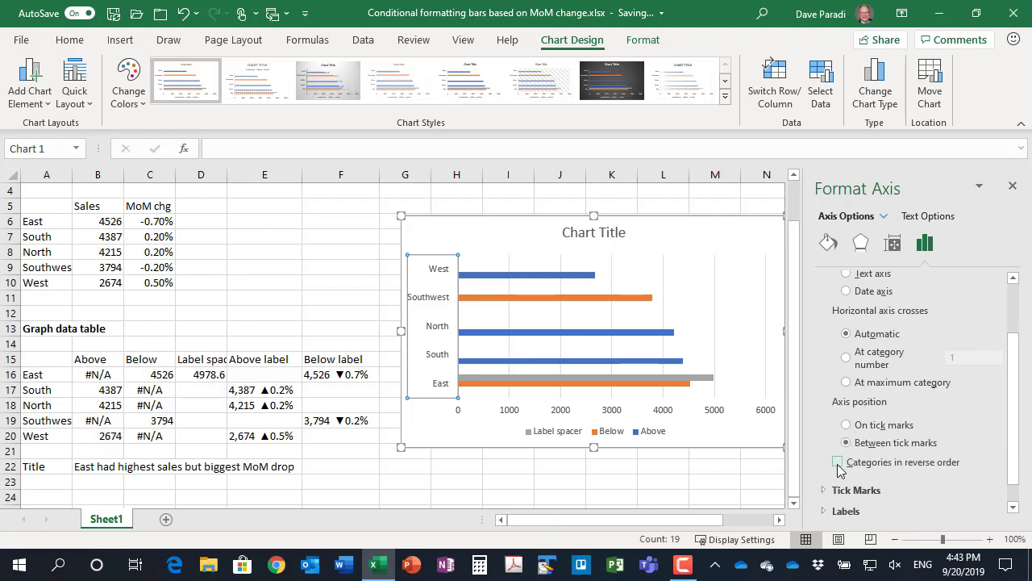
click(838, 462)
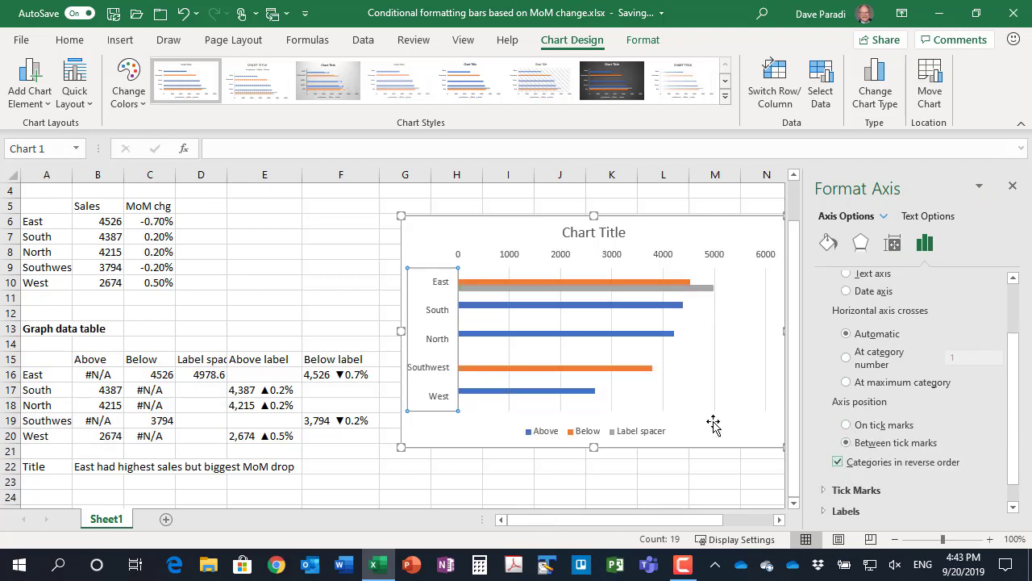
Give the bar series 100% series overlap and 50% gap width.
click(581, 281)
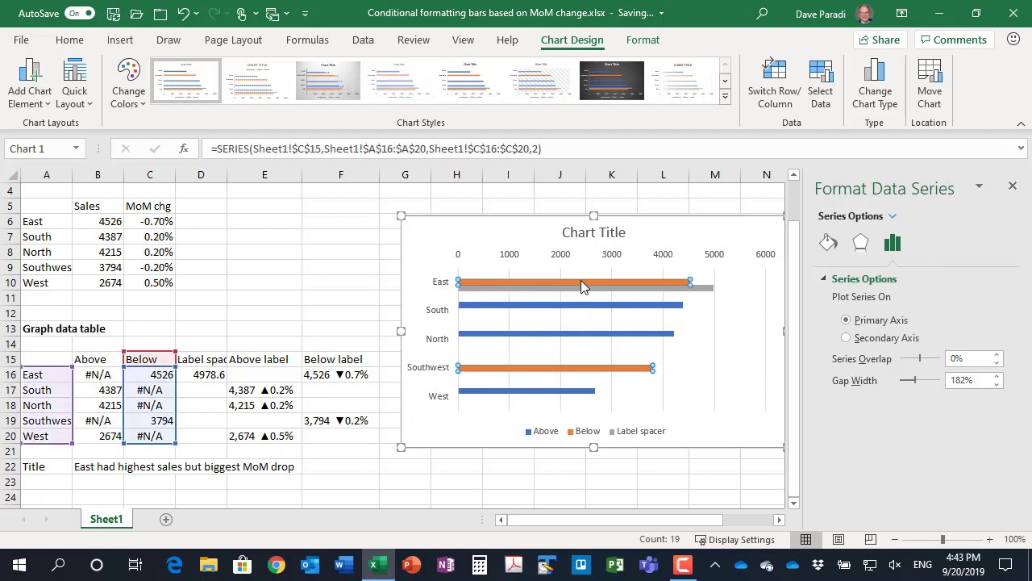
click(955, 358)
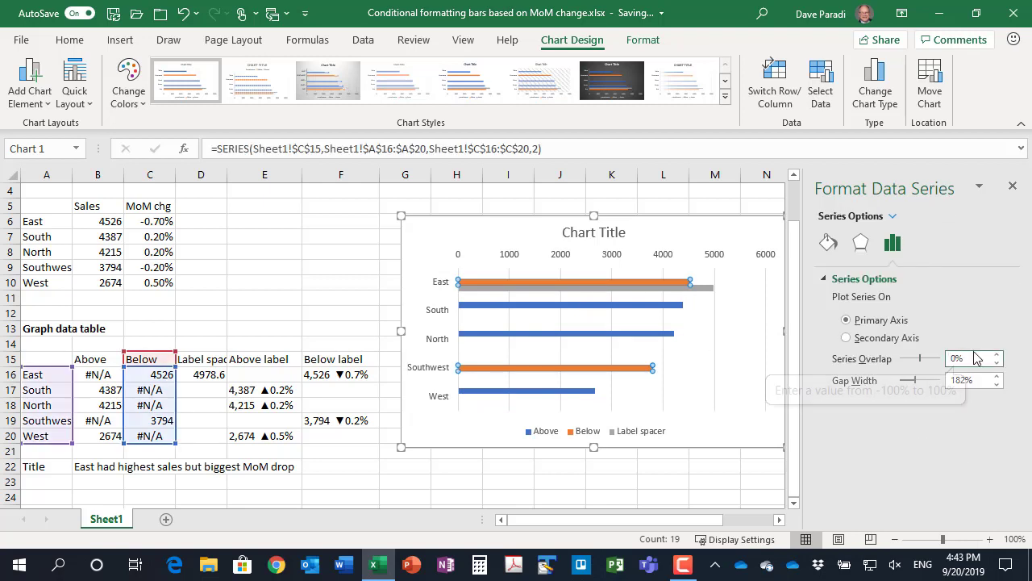
text(10)
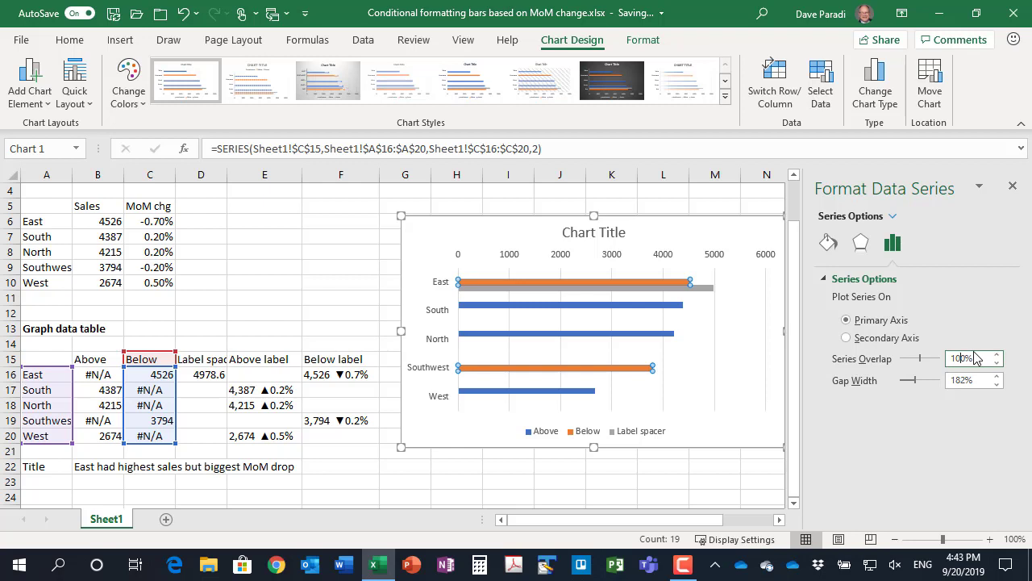
key(Return)
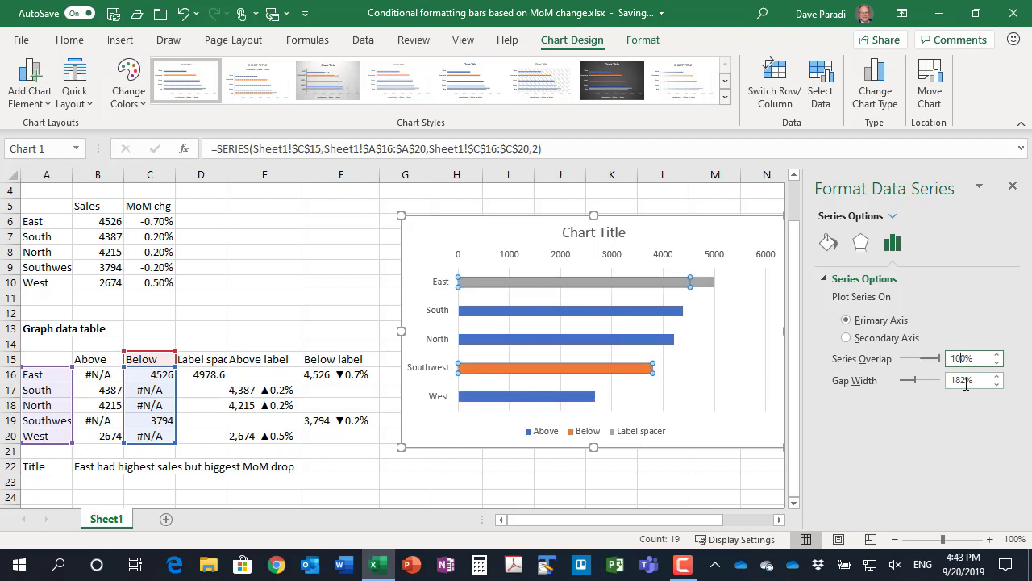
drag(966, 383, 950, 384)
text(50)
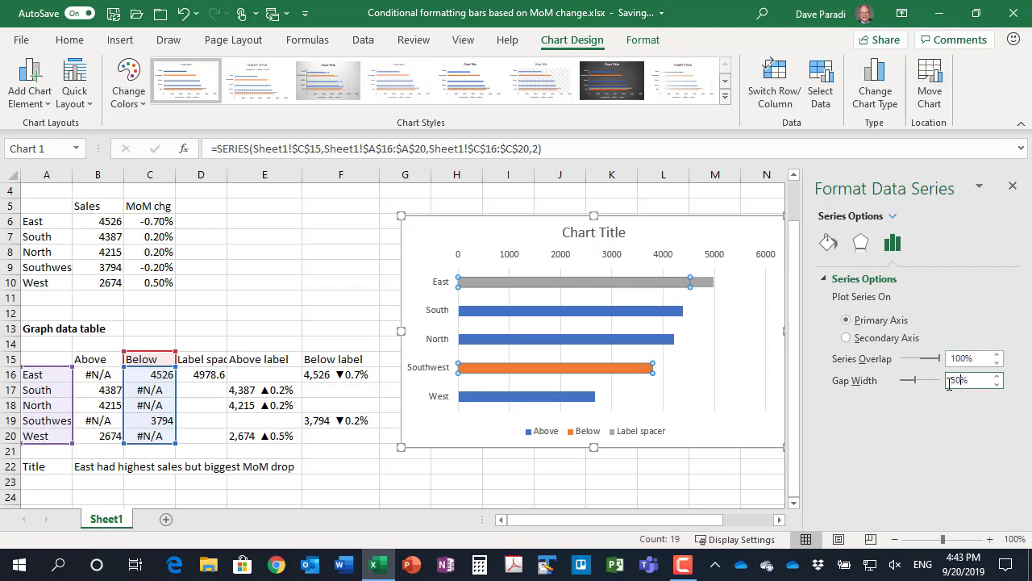
key(Return)
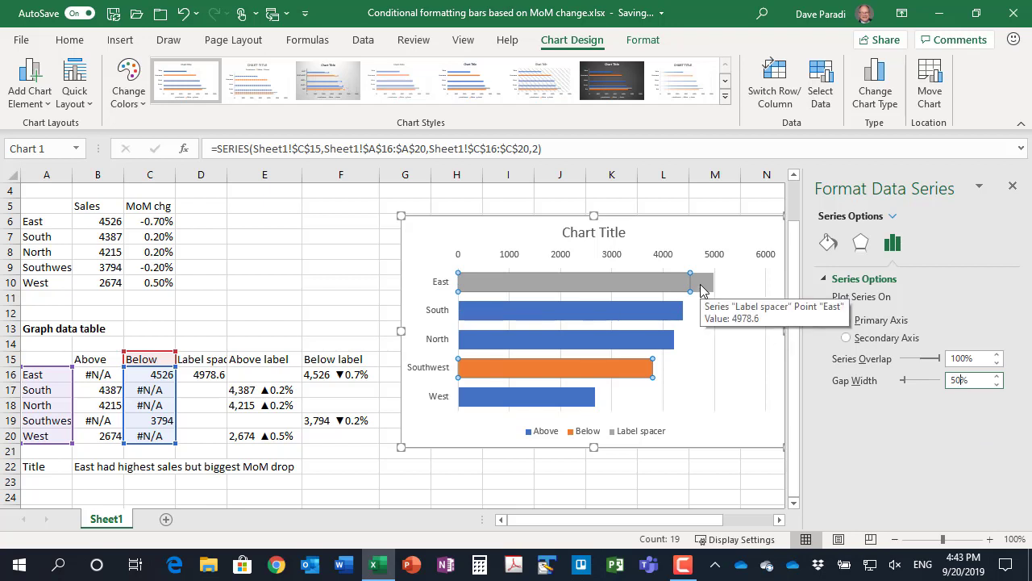
Set the grey Label spacer series' shape fill to No Fill.
click(700, 287)
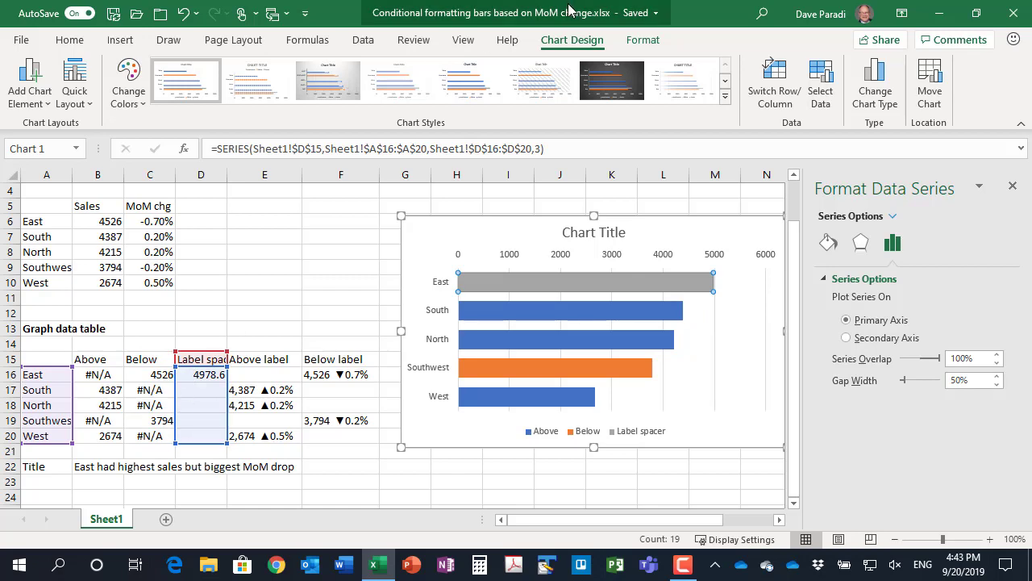
click(646, 40)
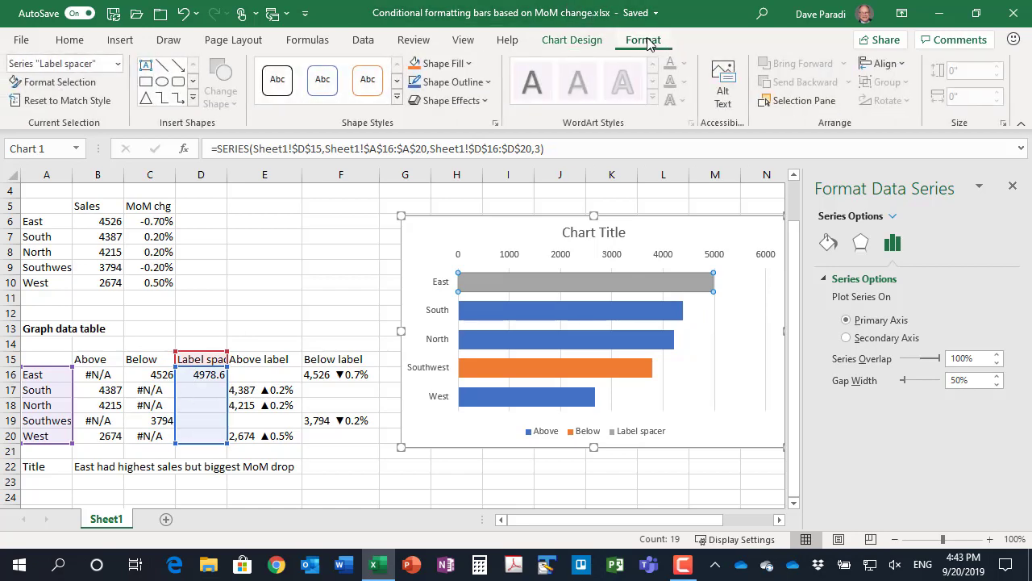
click(466, 64)
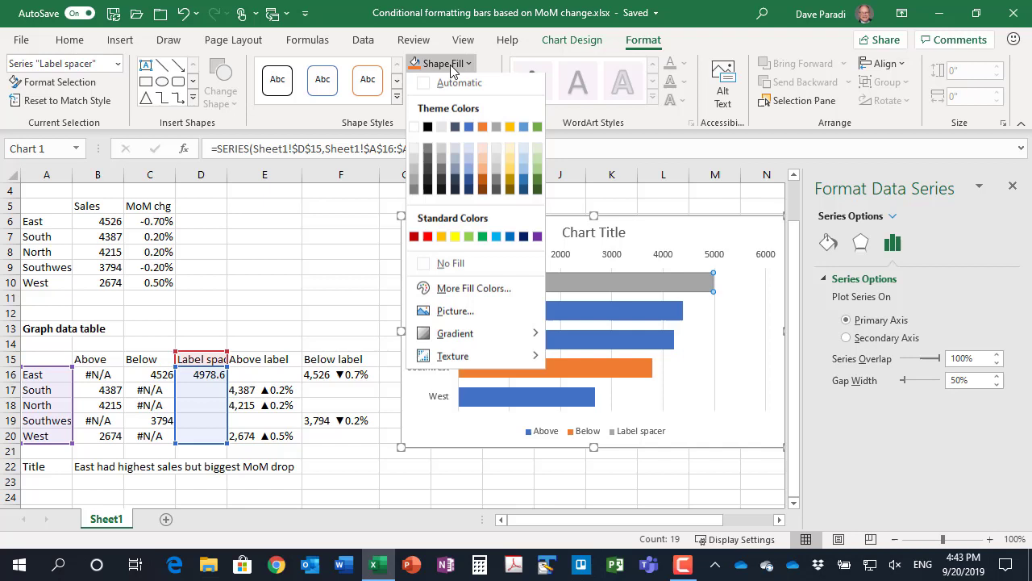
click(454, 267)
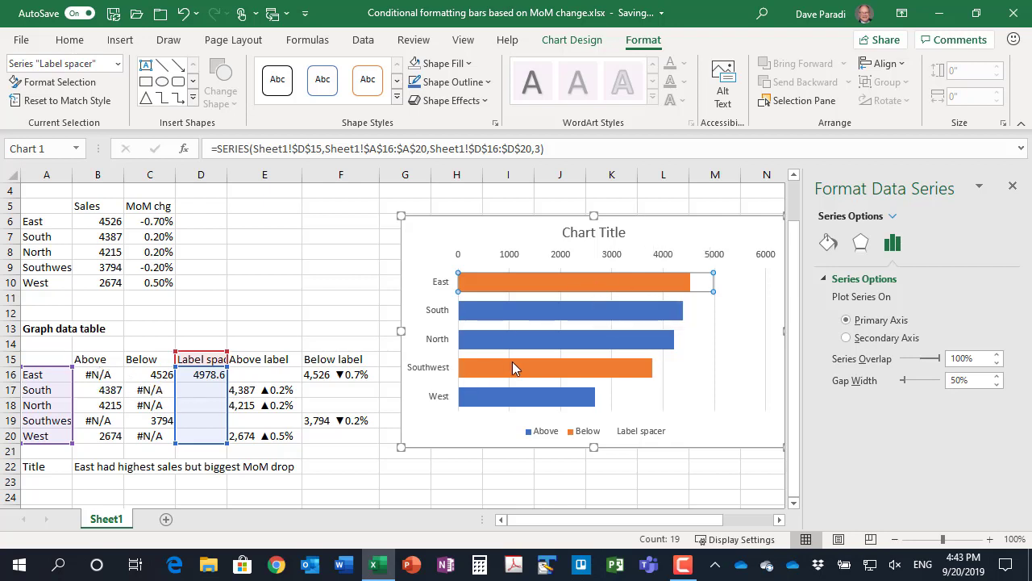
mouse_move(517, 397)
click(152, 222)
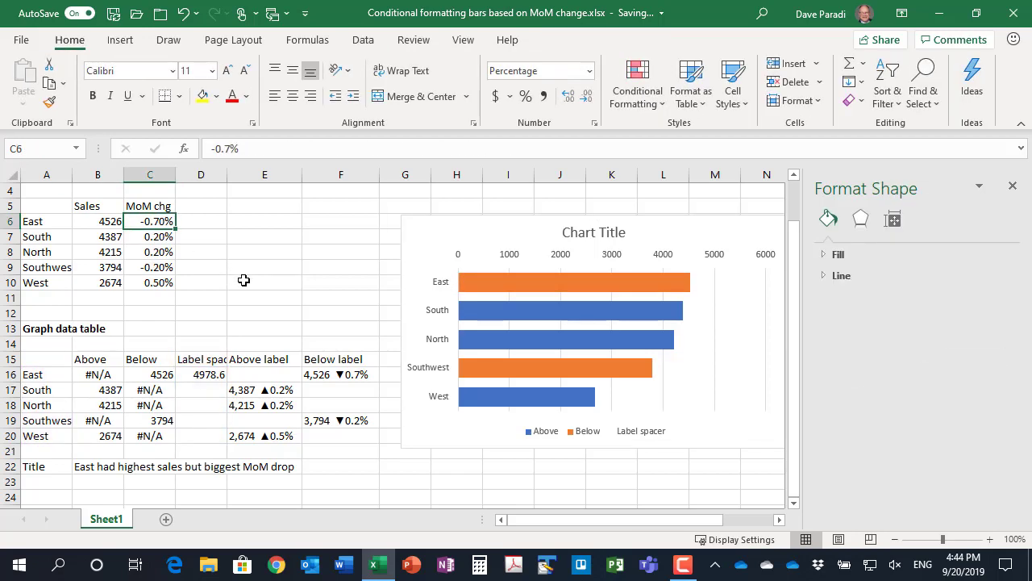
text(0.1)
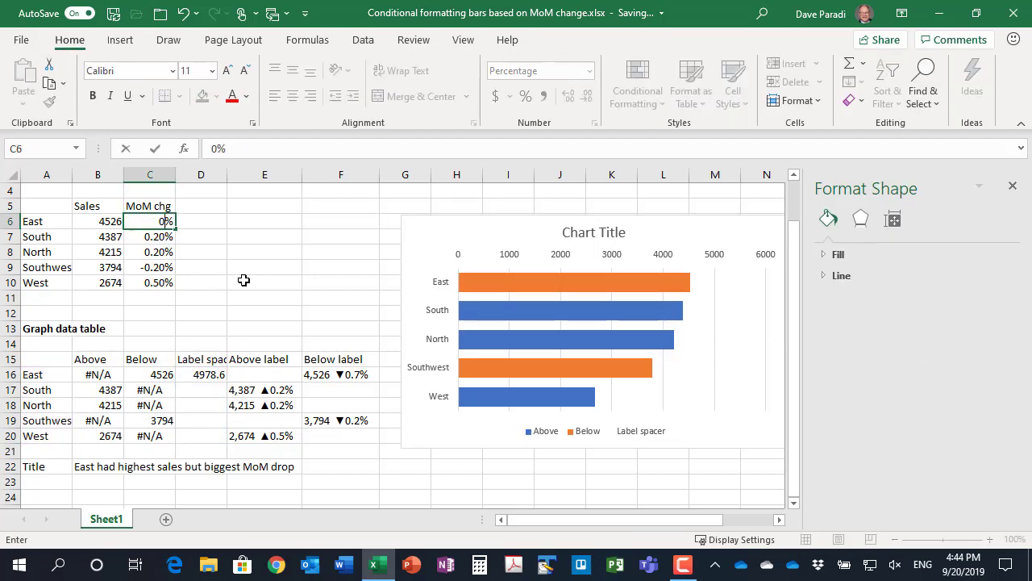
key(Return)
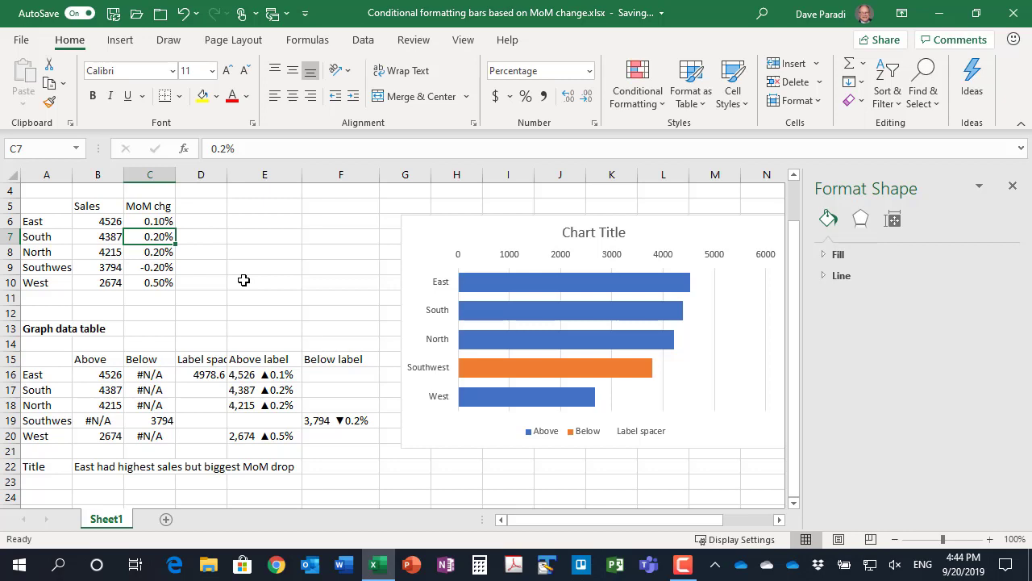
key(Up)
text(-0.7)
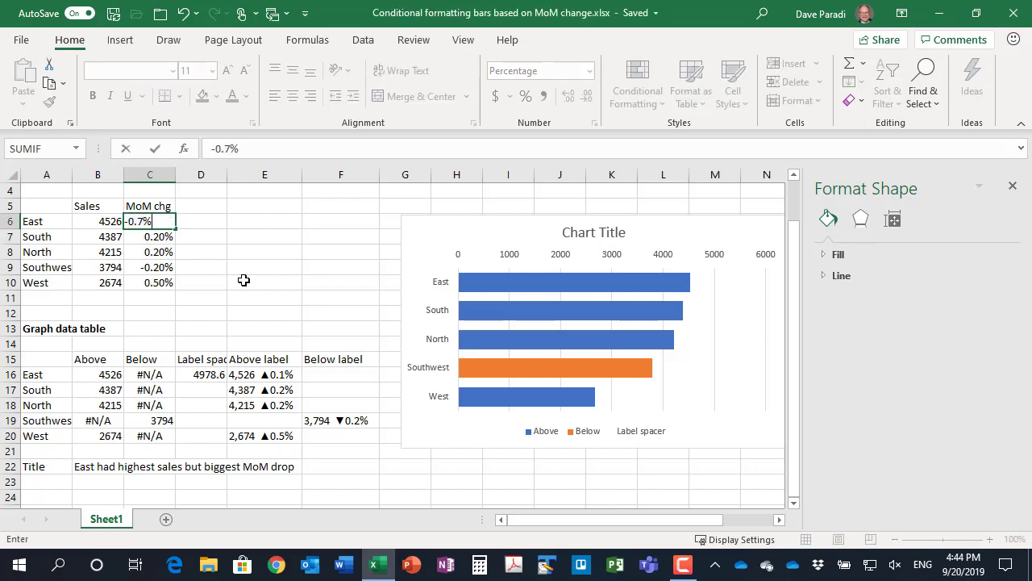
key(Return)
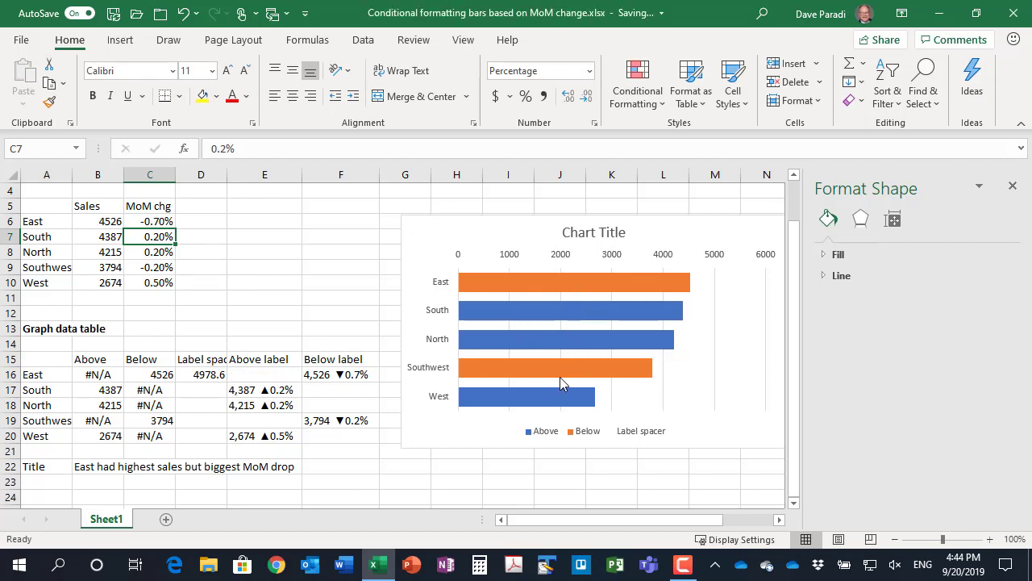
mouse_move(552, 401)
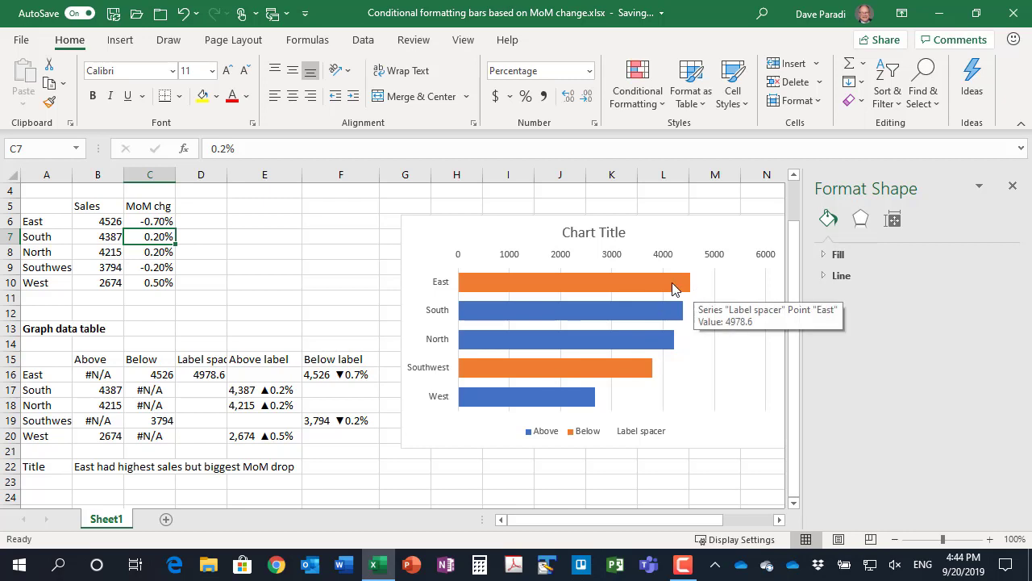
In Select Data, move the Label spacer series above Above and Below in the series order.
click(630, 368)
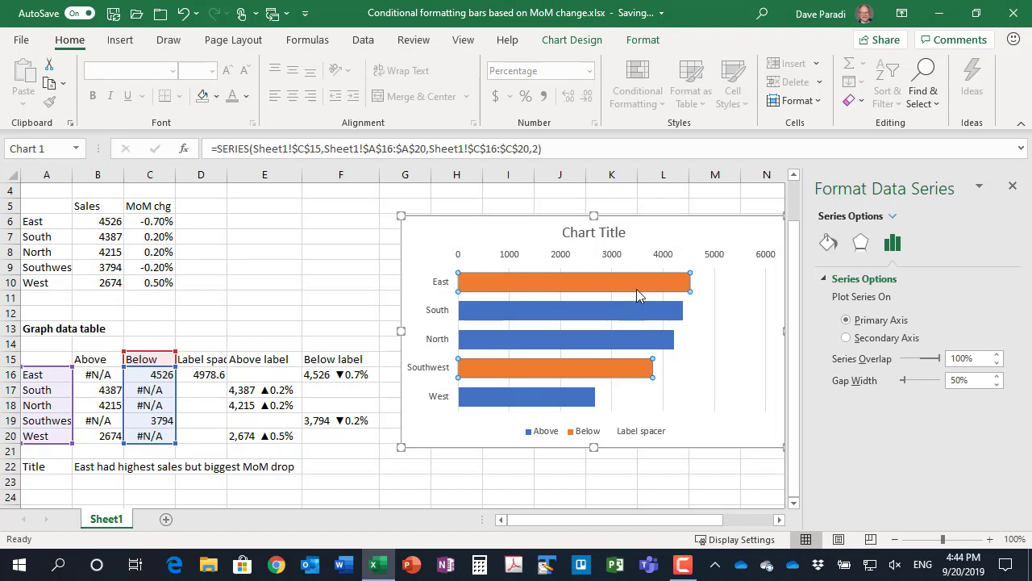
click(731, 328)
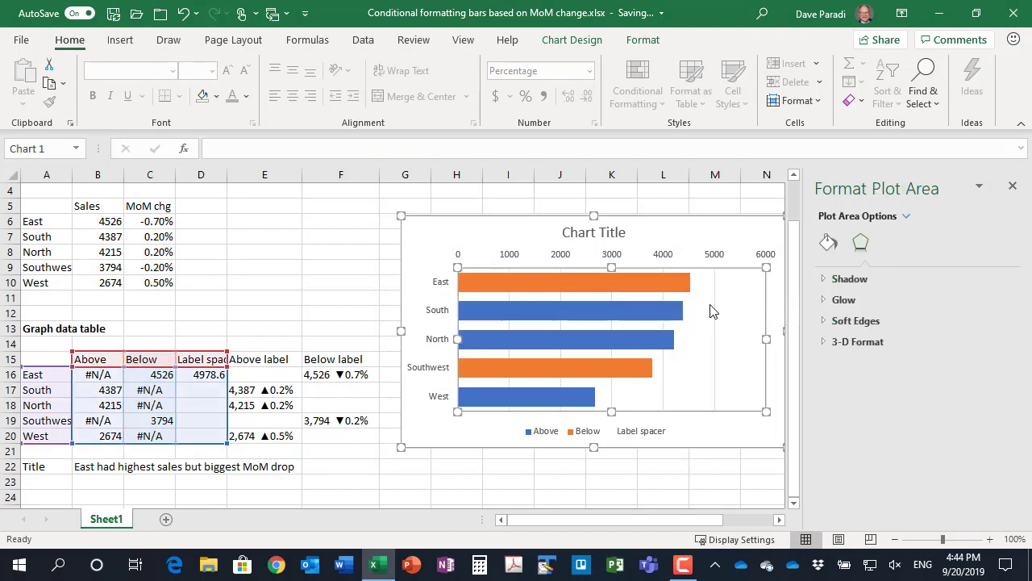
click(661, 283)
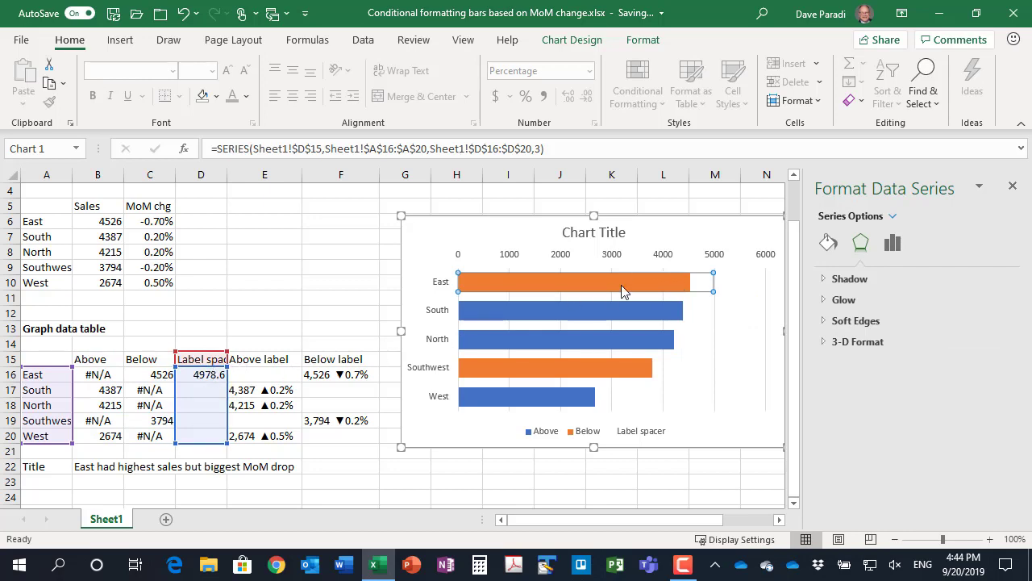
mouse_move(646, 275)
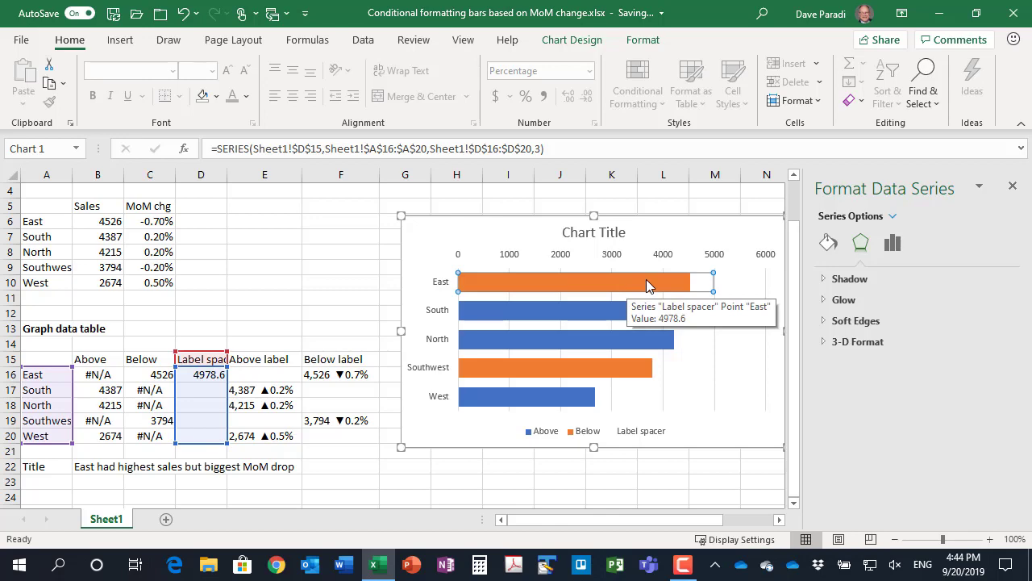
click(572, 40)
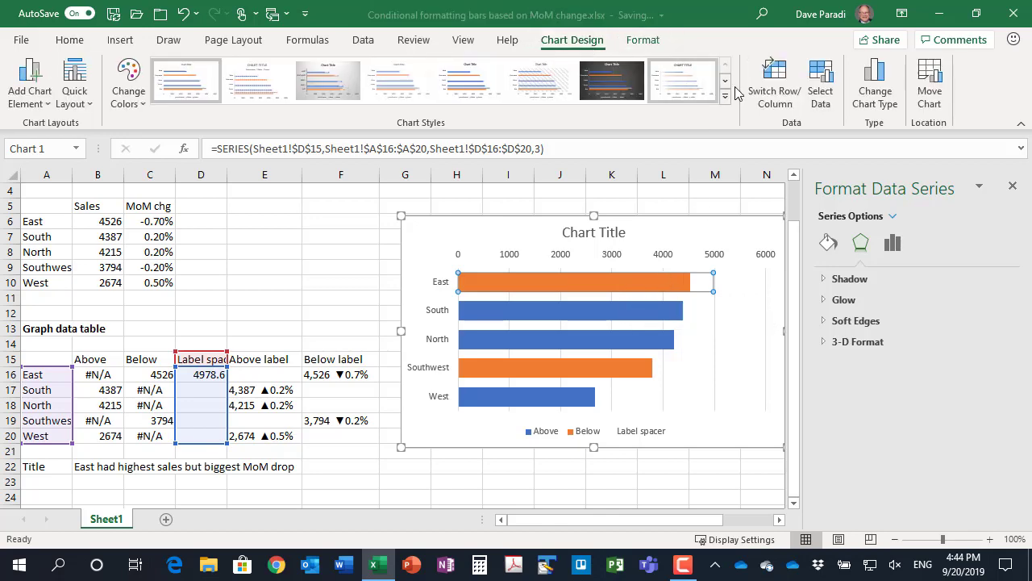
click(822, 84)
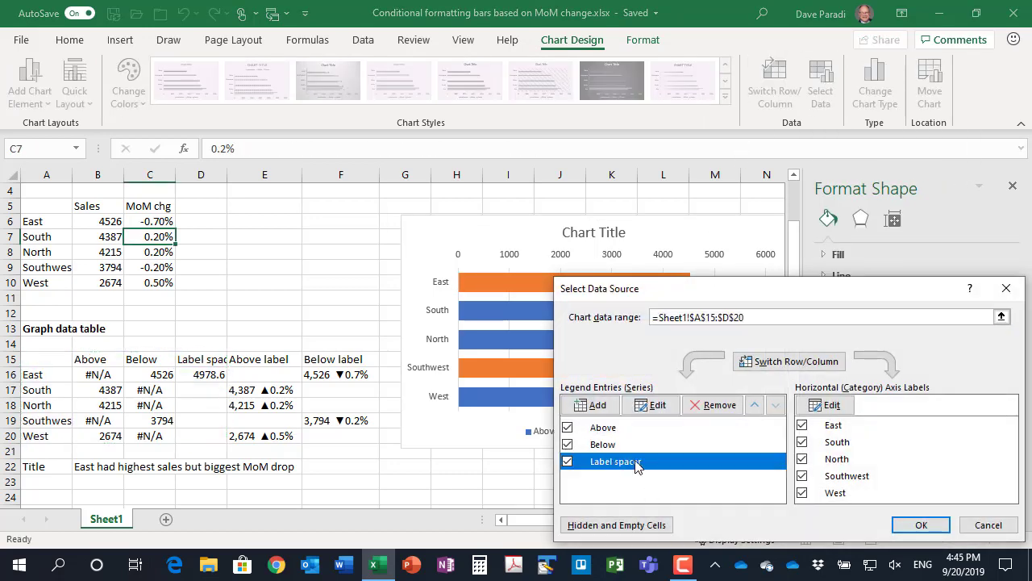
click(754, 405)
click(754, 405)
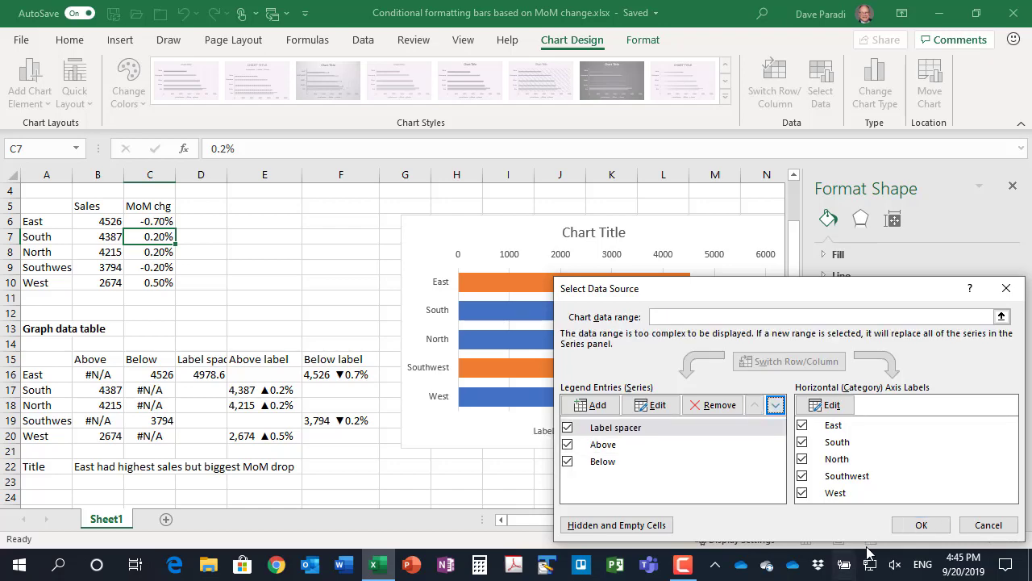
click(921, 525)
click(600, 286)
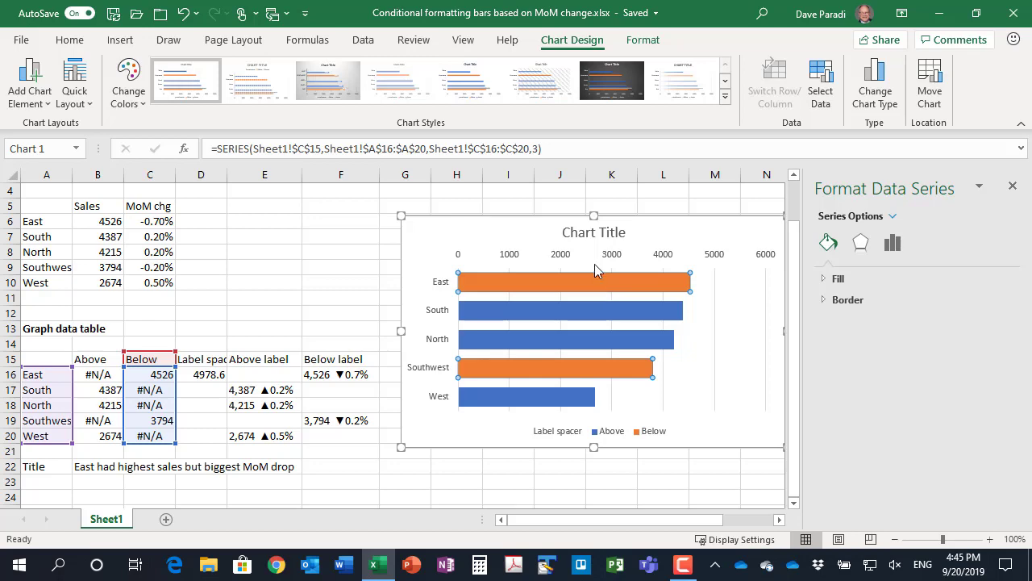
Label the Below bars with text from cells F16:F20 instead of the plain value.
click(643, 39)
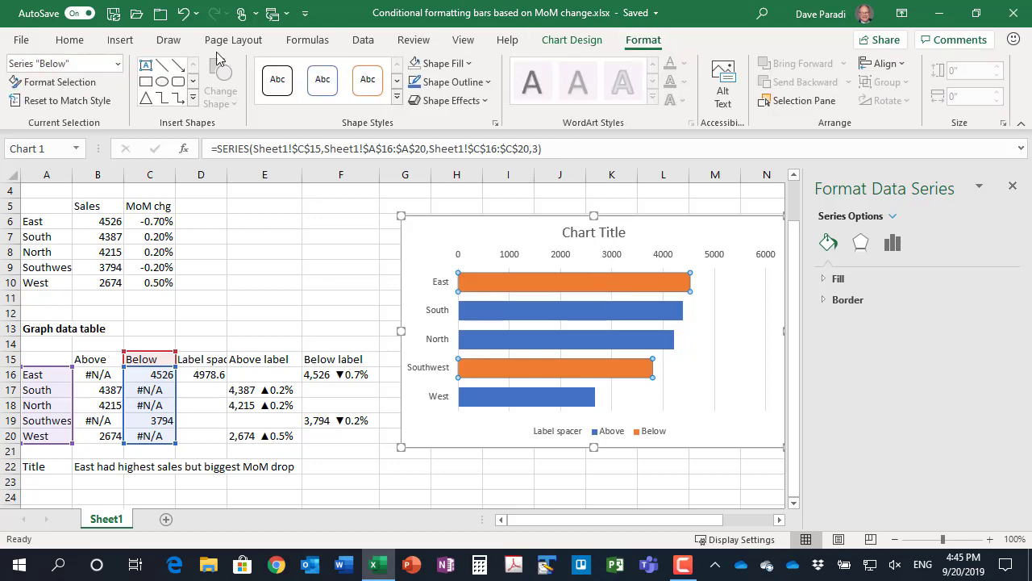
click(118, 64)
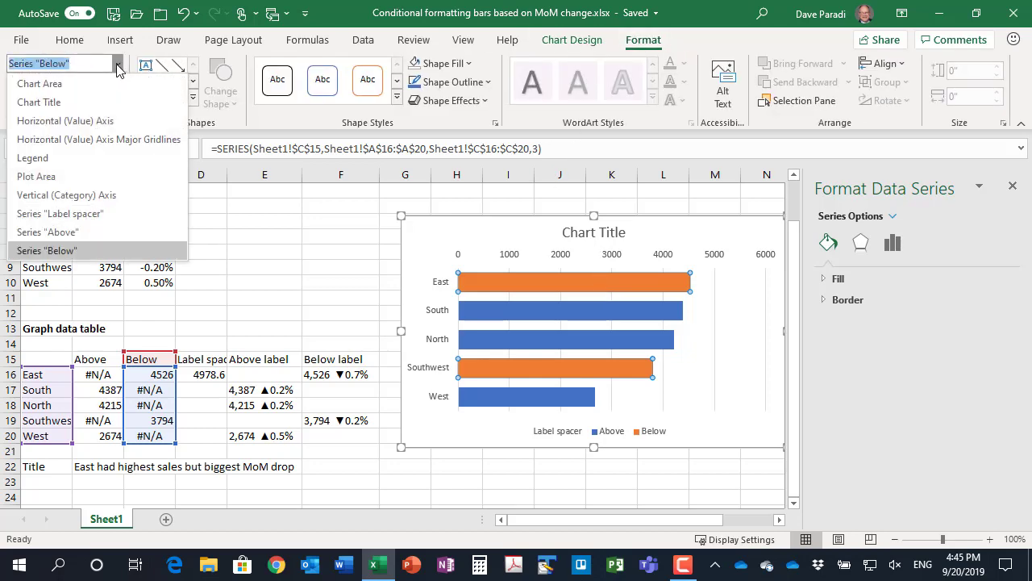
click(118, 64)
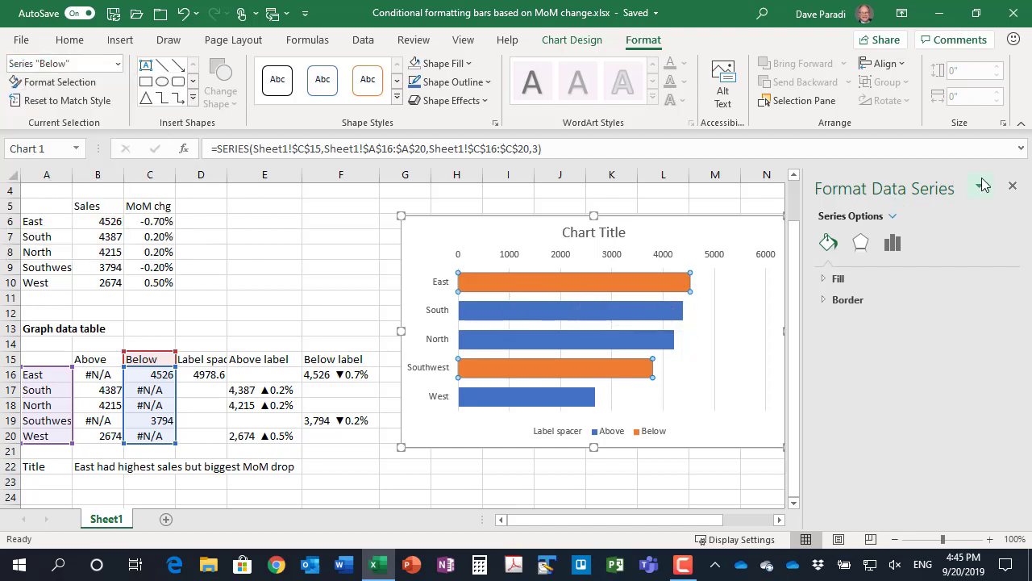
click(1013, 189)
click(810, 228)
click(935, 297)
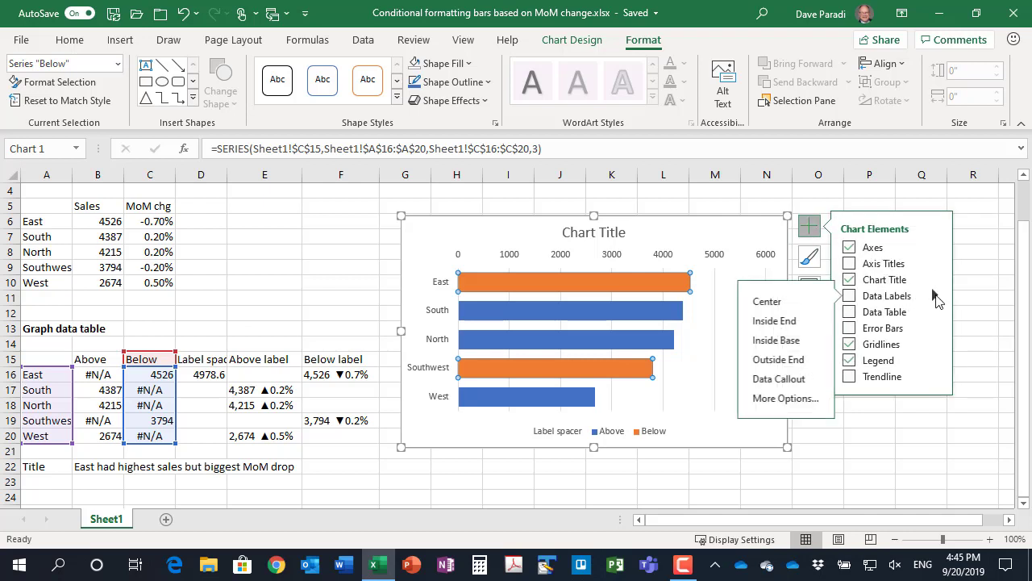
click(786, 399)
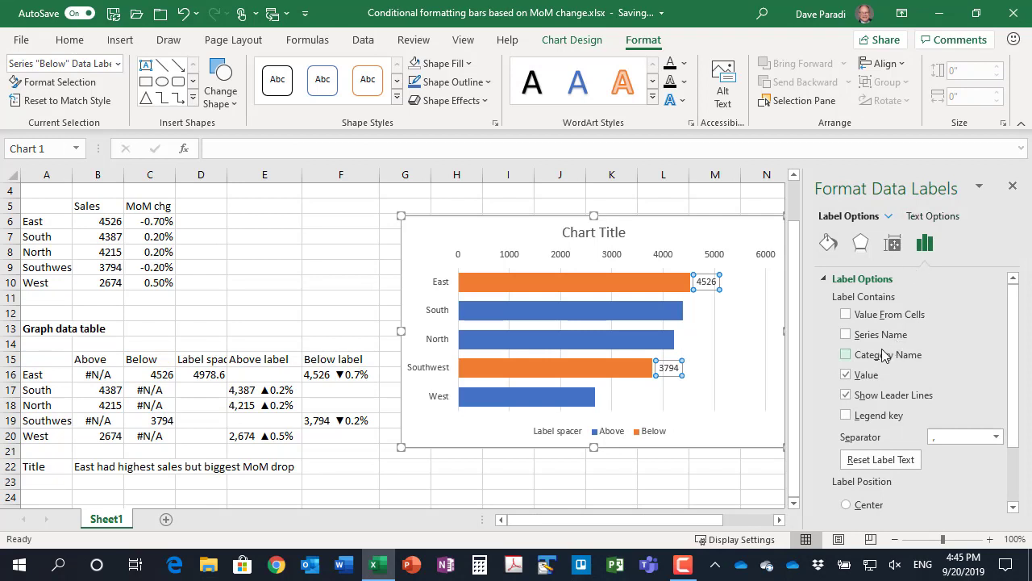
click(845, 315)
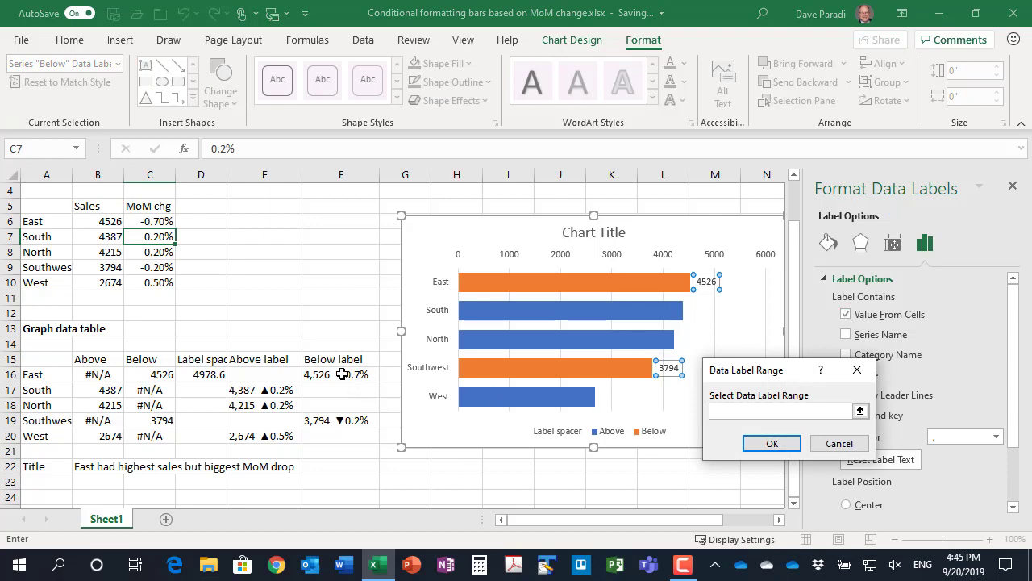
drag(342, 375, 337, 441)
click(772, 445)
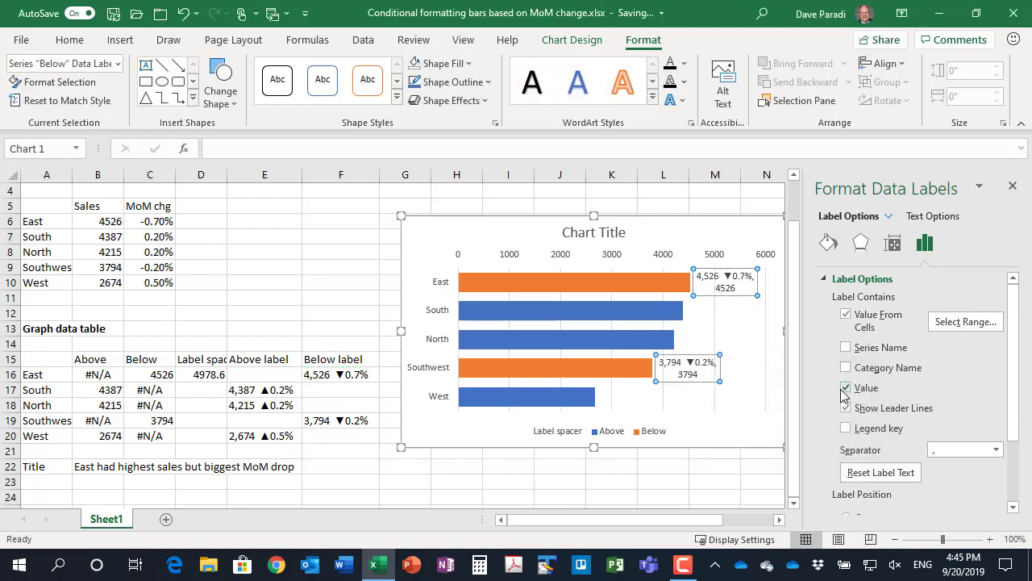
click(846, 389)
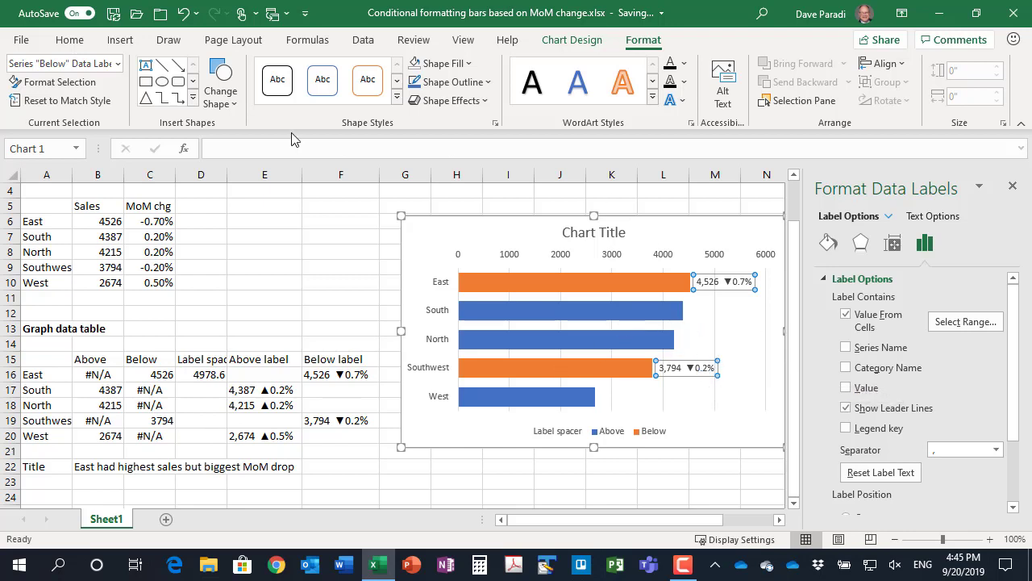
Format the Below data labels in bold orange font.
click(74, 43)
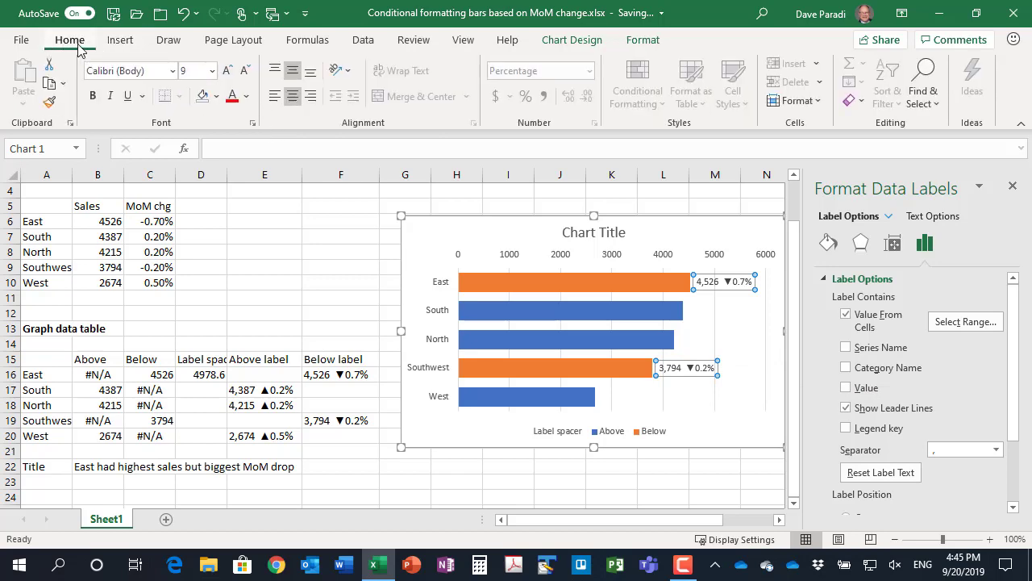
click(246, 96)
click(297, 163)
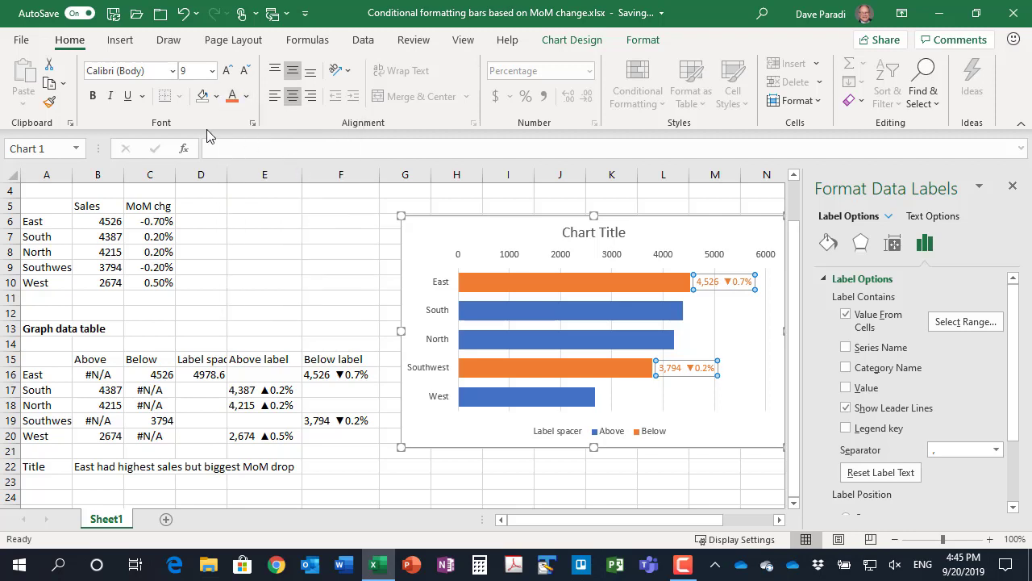
click(93, 96)
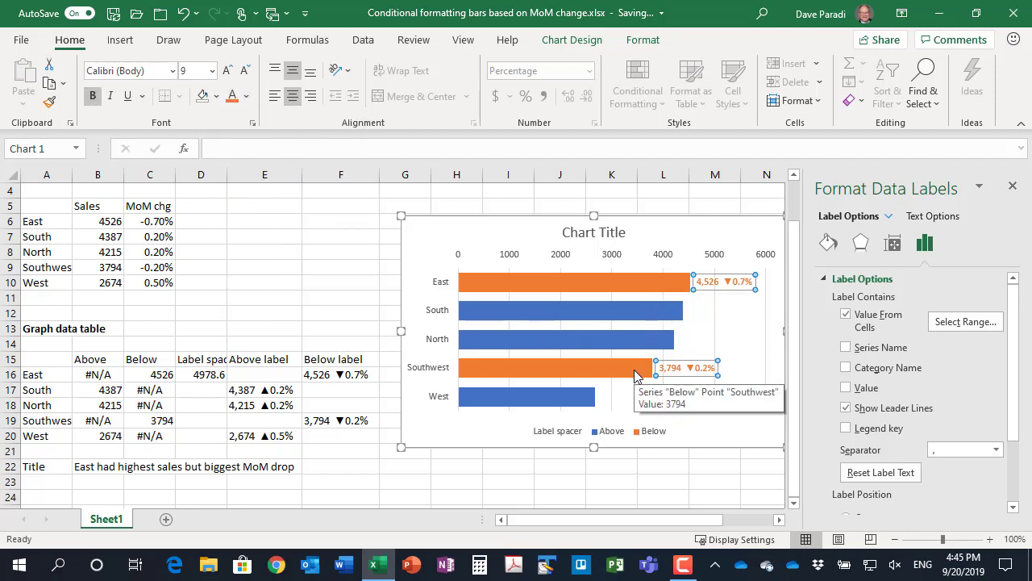
Add data labels to the Above bars taken from cells E16:E20, without the plain value.
click(669, 317)
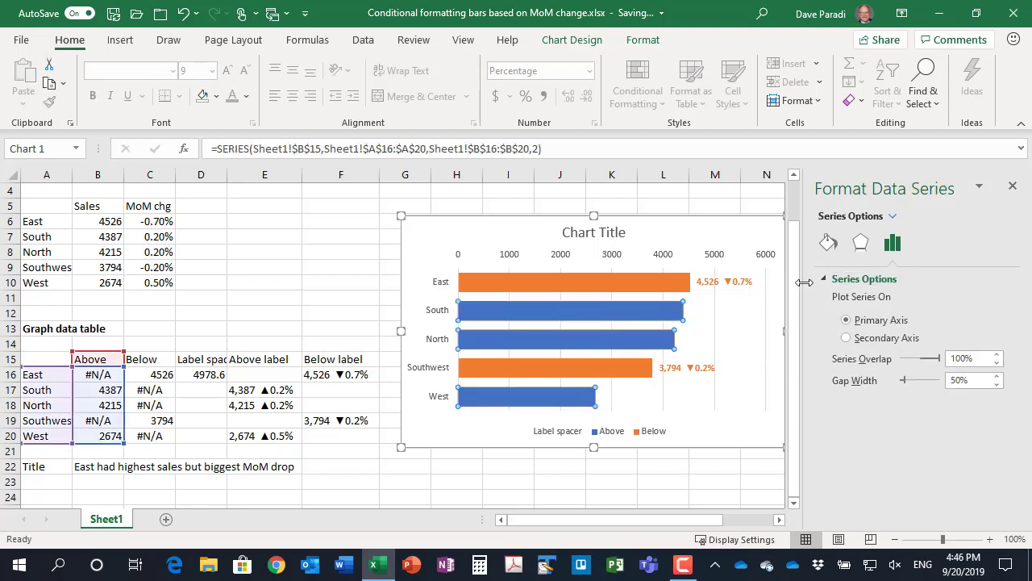
click(1013, 189)
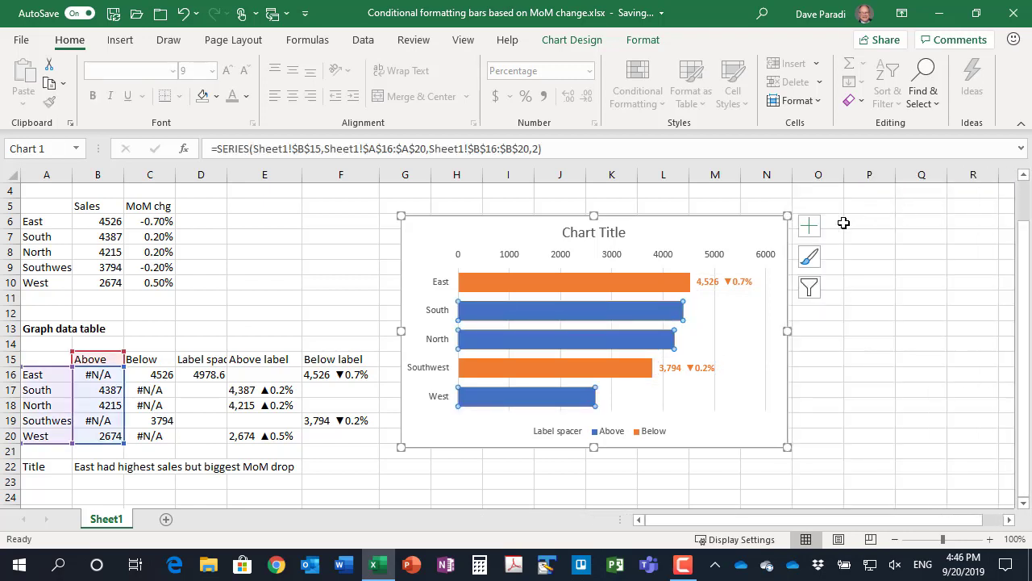
click(810, 225)
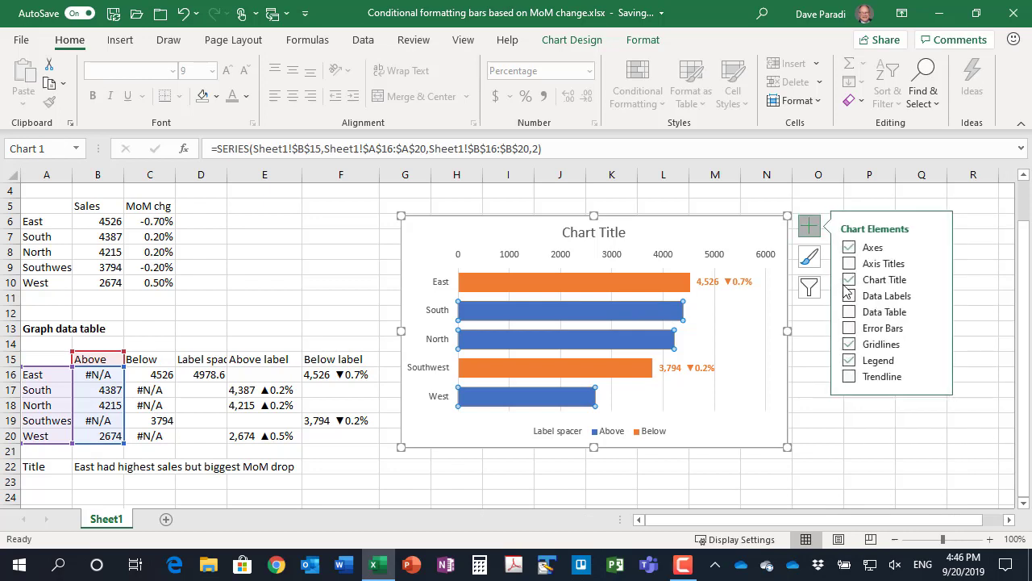
click(936, 296)
click(801, 396)
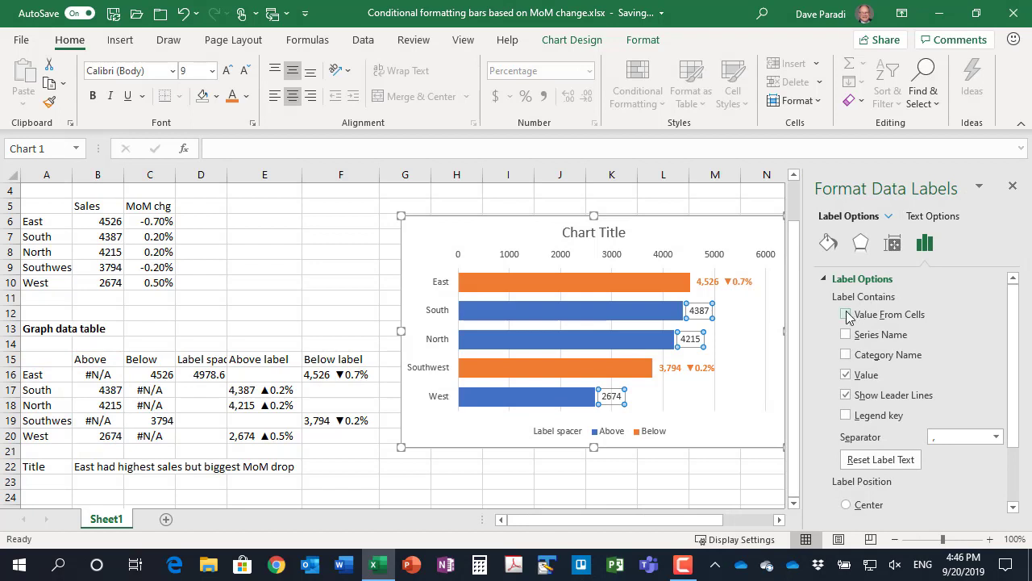
click(848, 314)
drag(257, 376, 265, 438)
click(782, 446)
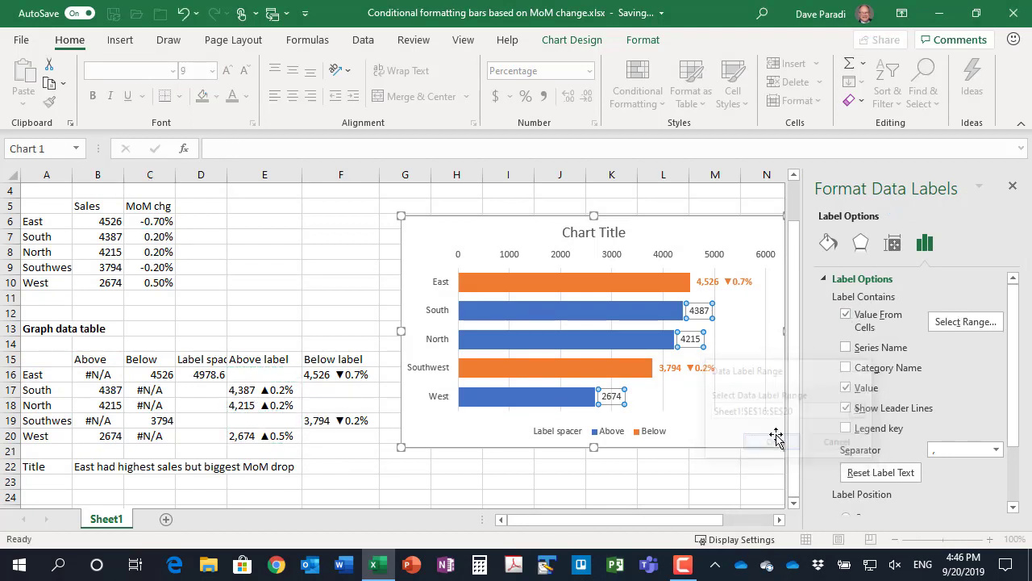
click(845, 387)
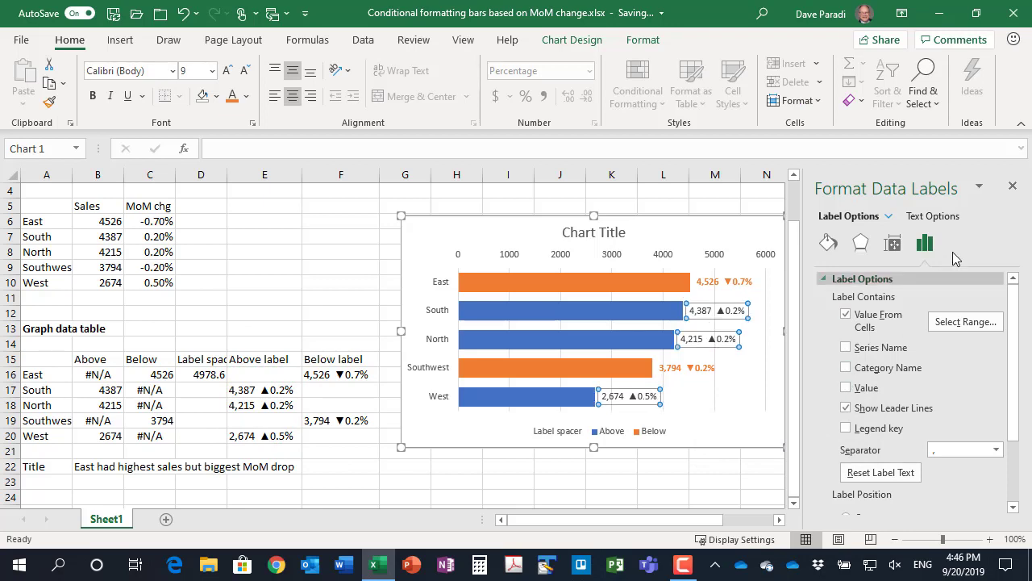
Colour the Above data labels blue.
click(1011, 188)
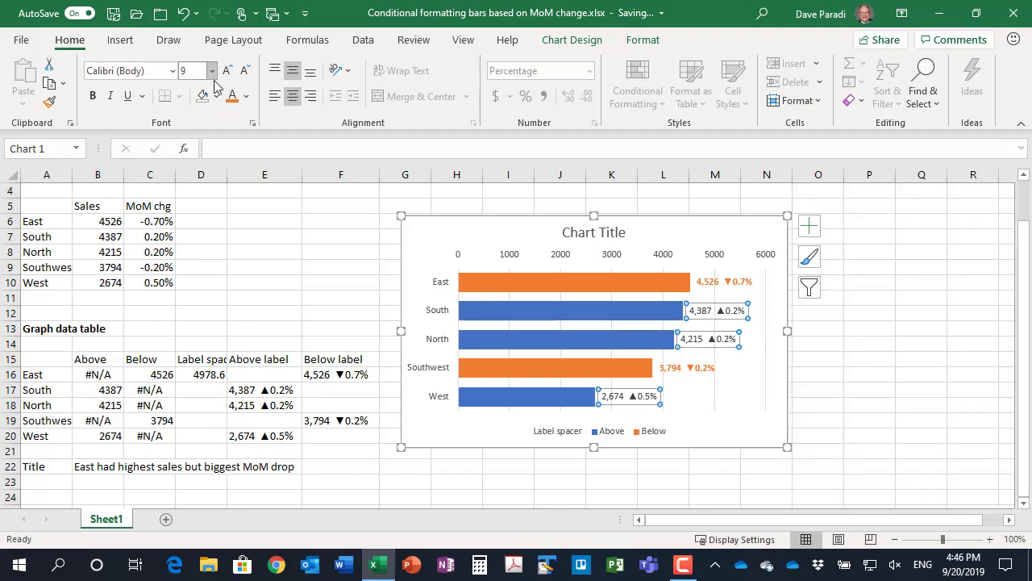
click(246, 96)
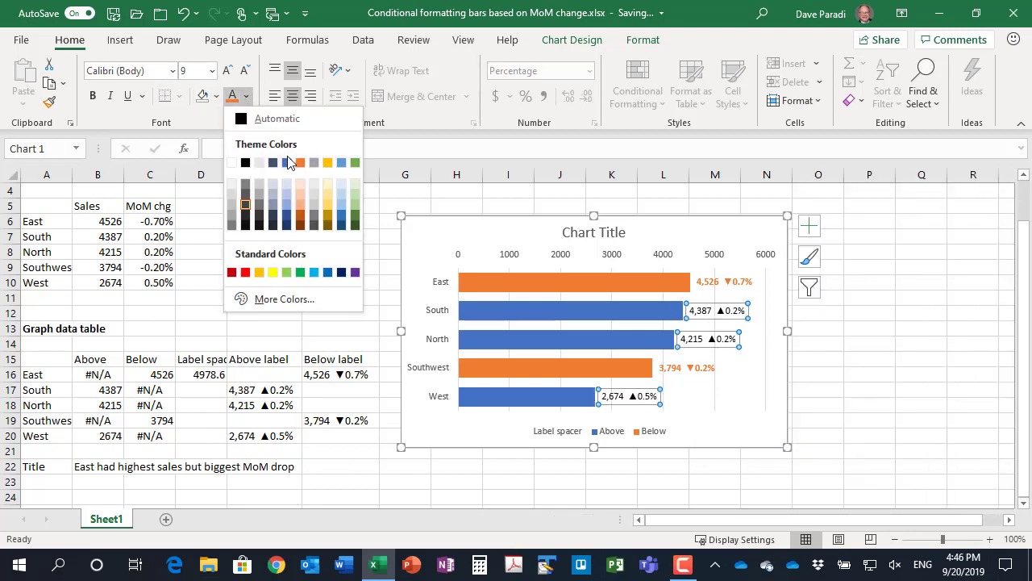
click(288, 163)
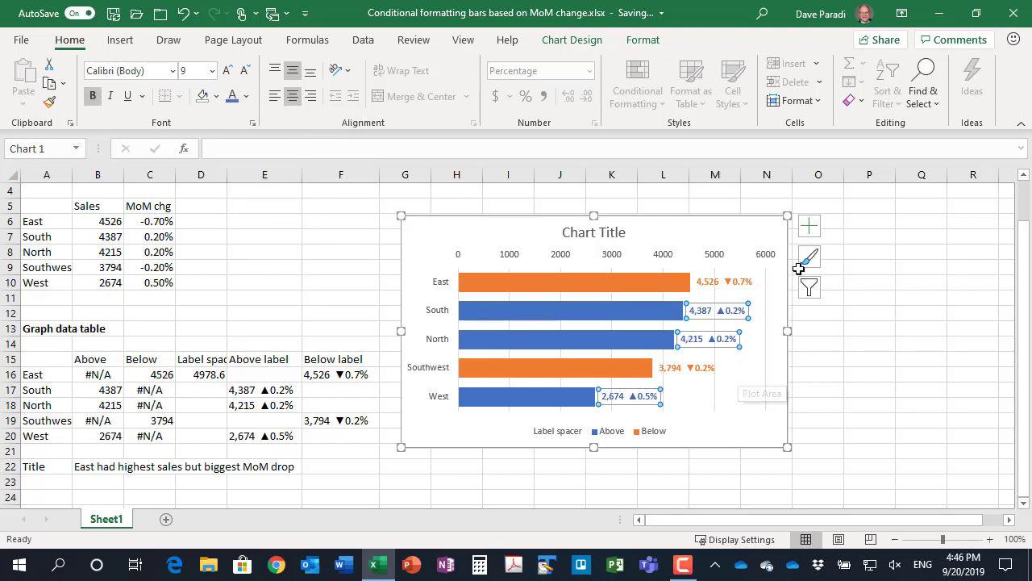
Turn off the chart's Legend, Primary Horizontal axis and Gridlines.
click(810, 229)
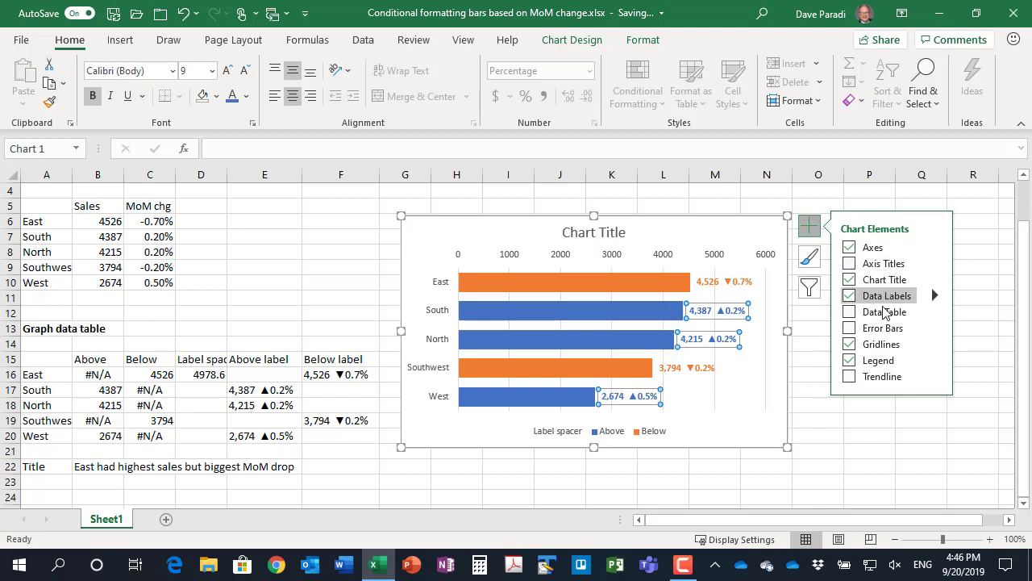
click(851, 361)
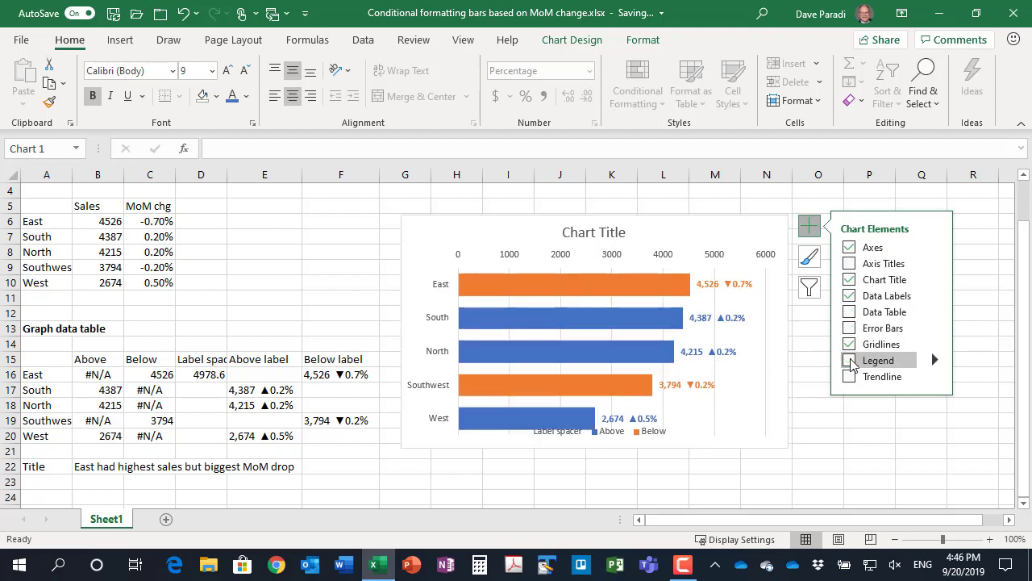
click(935, 247)
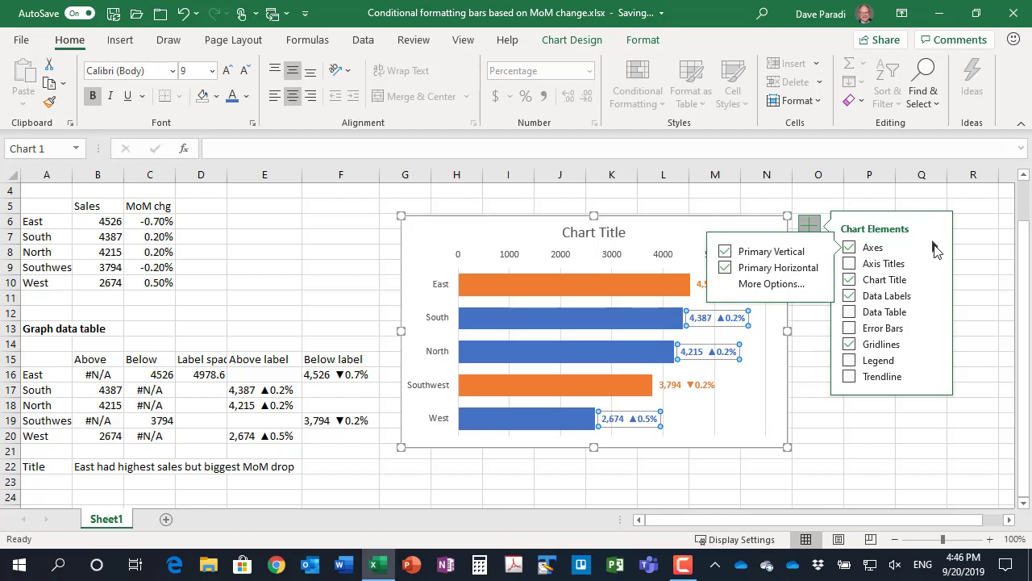
click(725, 269)
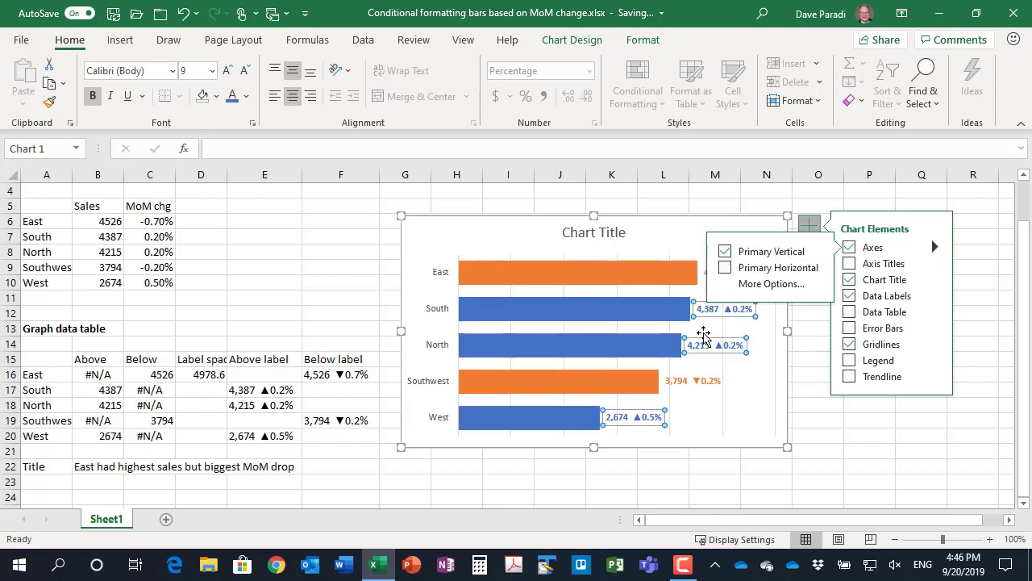
click(849, 344)
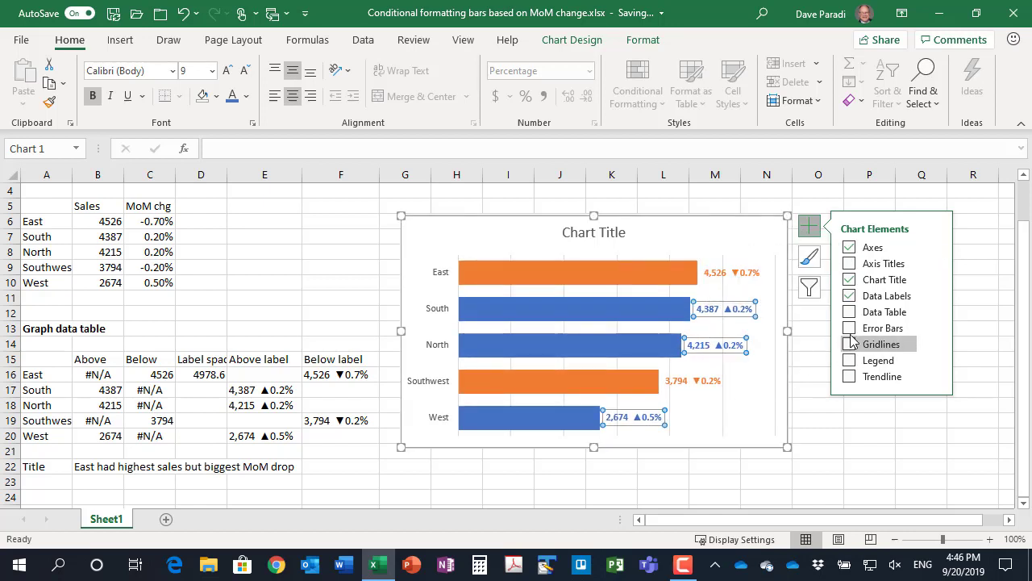
click(813, 233)
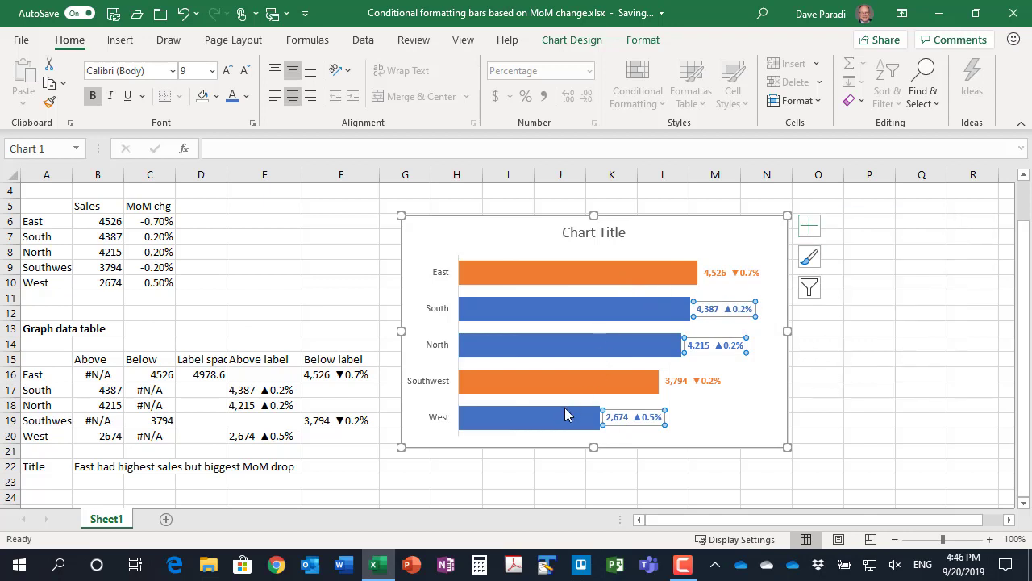
mouse_move(565, 414)
Enter -0.3 as South's MoM change in cell C7.
click(151, 238)
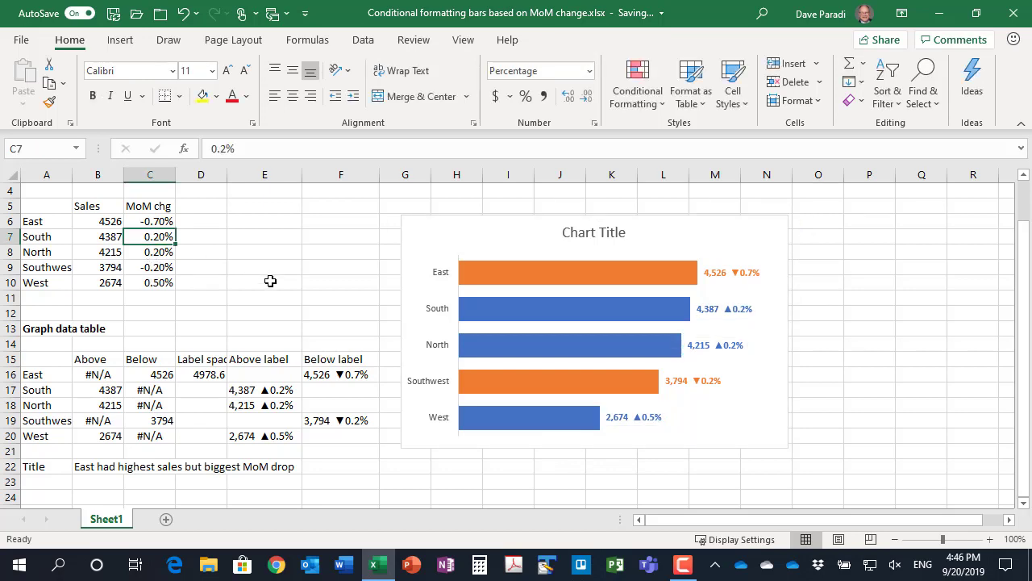
text(-0.3)
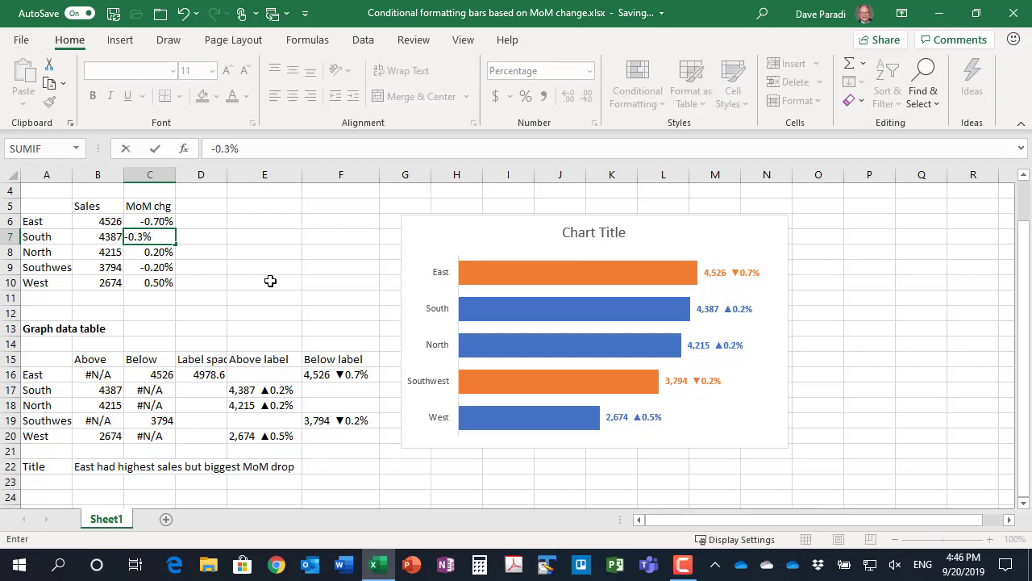
key(Return)
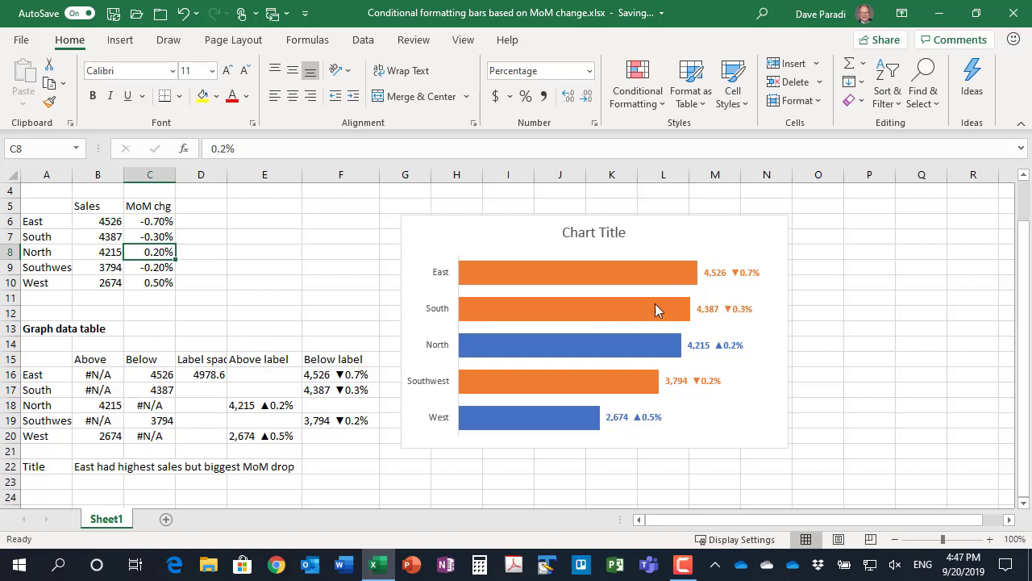
mouse_move(624, 395)
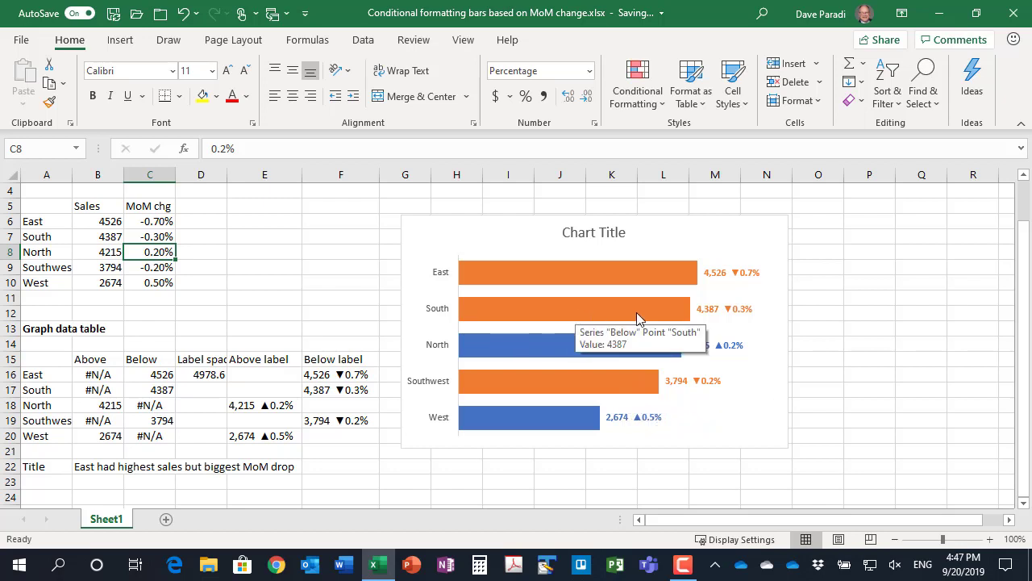
mouse_move(642, 316)
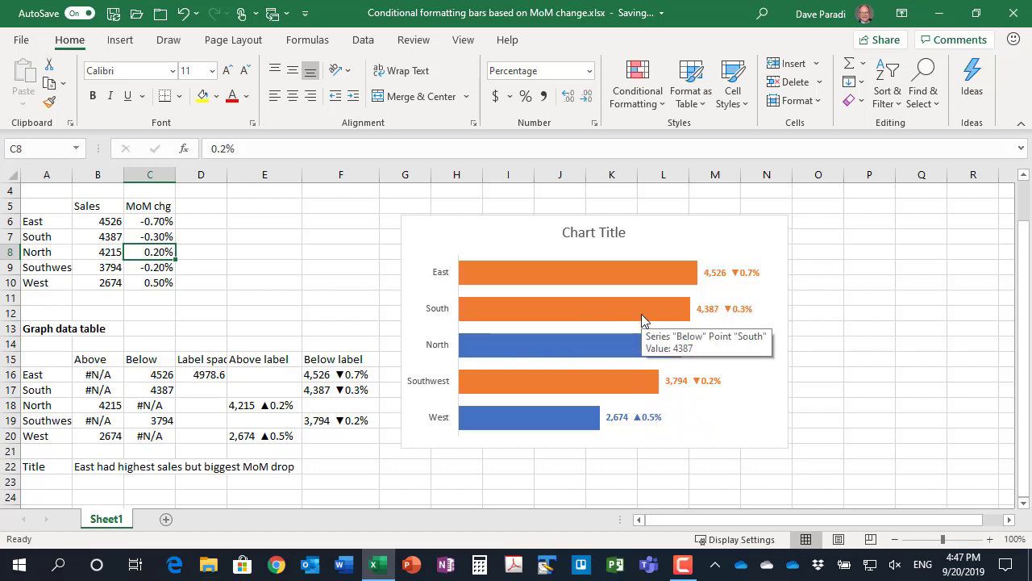